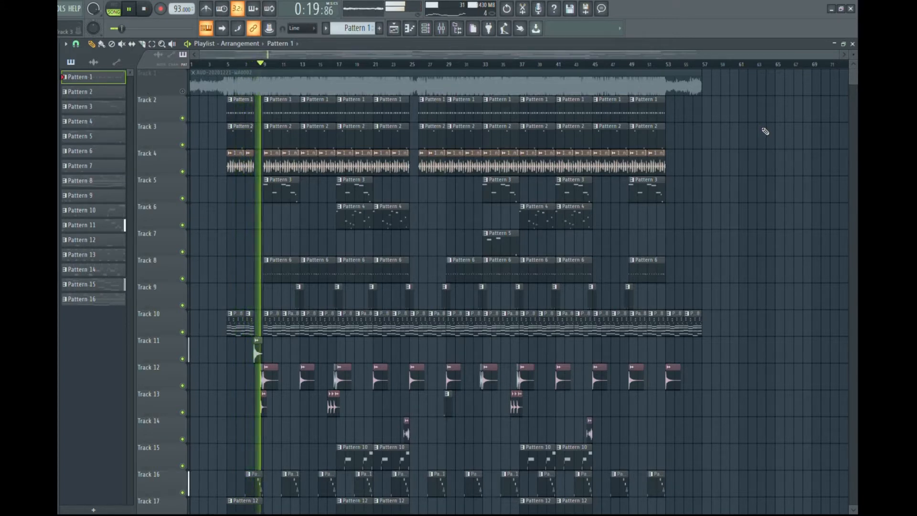
# Stop song playback, open the mixer as a floating window, enlarge it to show more tracks, and place it over the playlist
pyautogui.press('space')
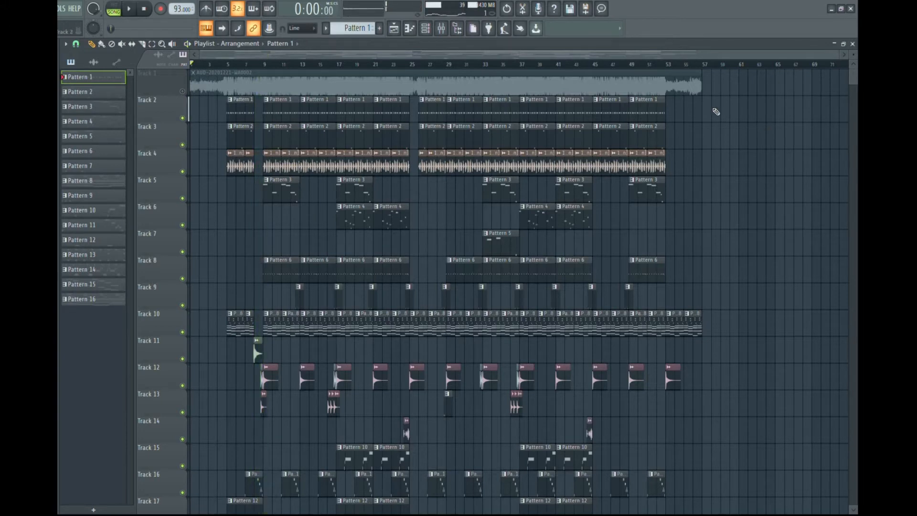
pyautogui.click(443, 28)
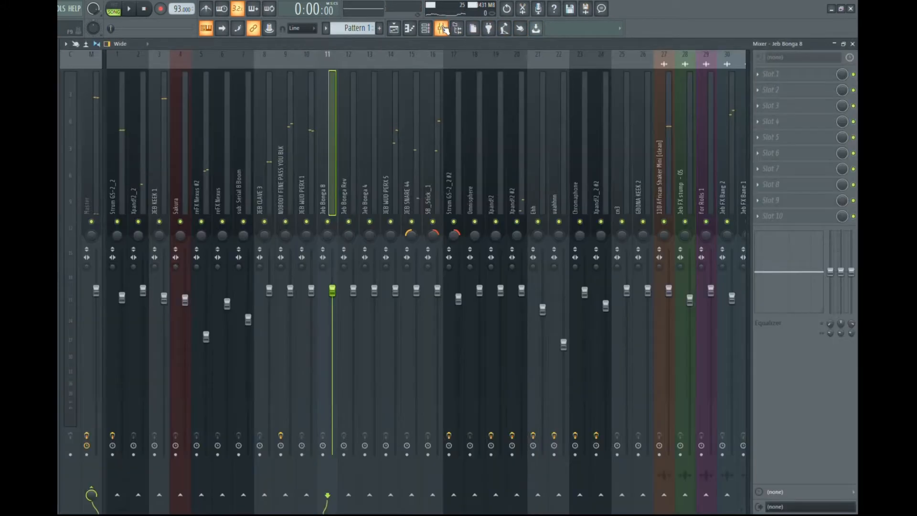
pyautogui.click(844, 44)
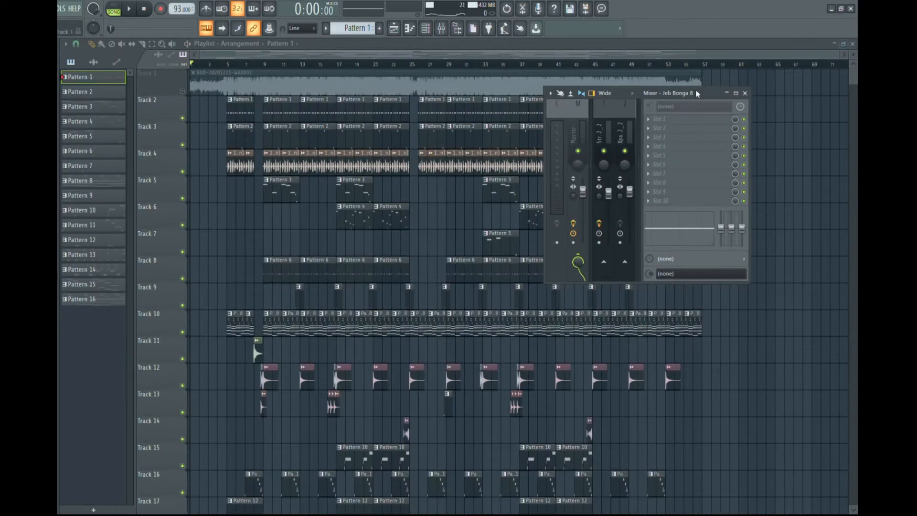
pyautogui.moveTo(550, 145); pyautogui.dragTo(308, 144)
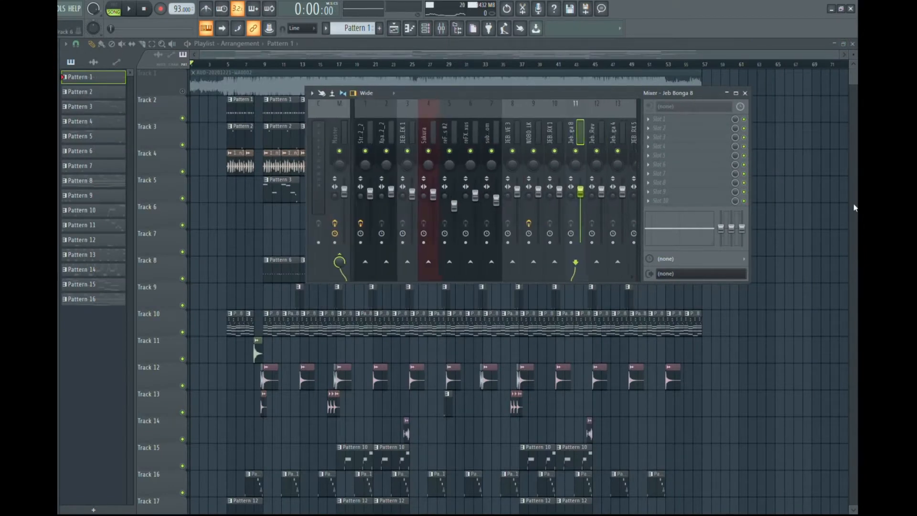
pyautogui.moveTo(755, 188); pyautogui.dragTo(827, 176)
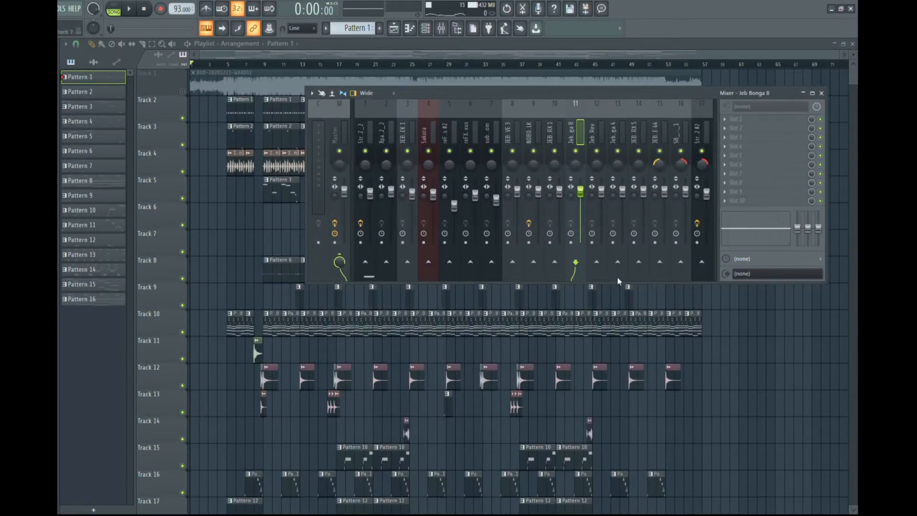
pyautogui.moveTo(616, 282); pyautogui.dragTo(411, 425)
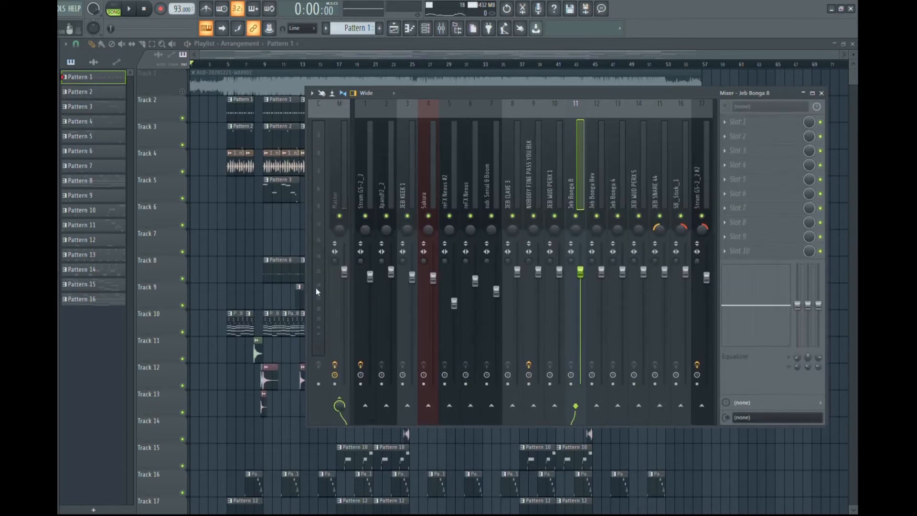
pyautogui.moveTo(310, 262); pyautogui.dragTo(130, 250)
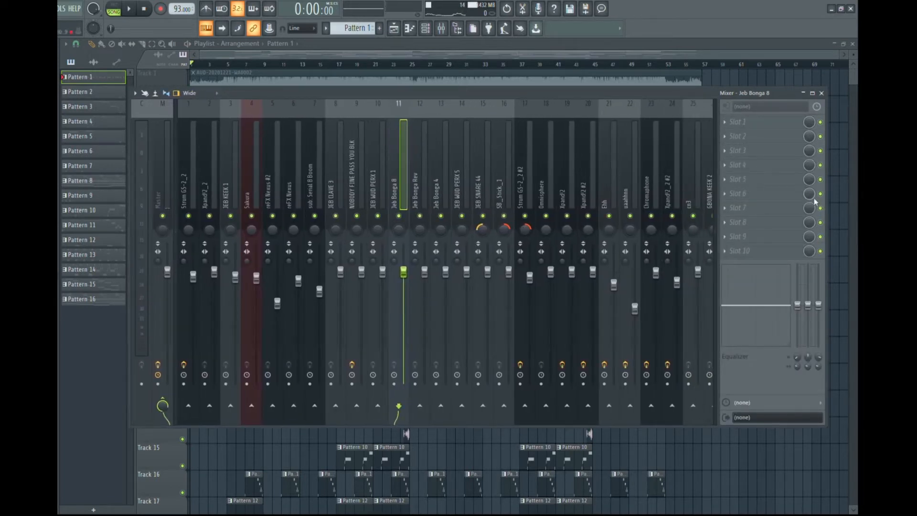
pyautogui.moveTo(572, 92); pyautogui.dragTo(564, 123)
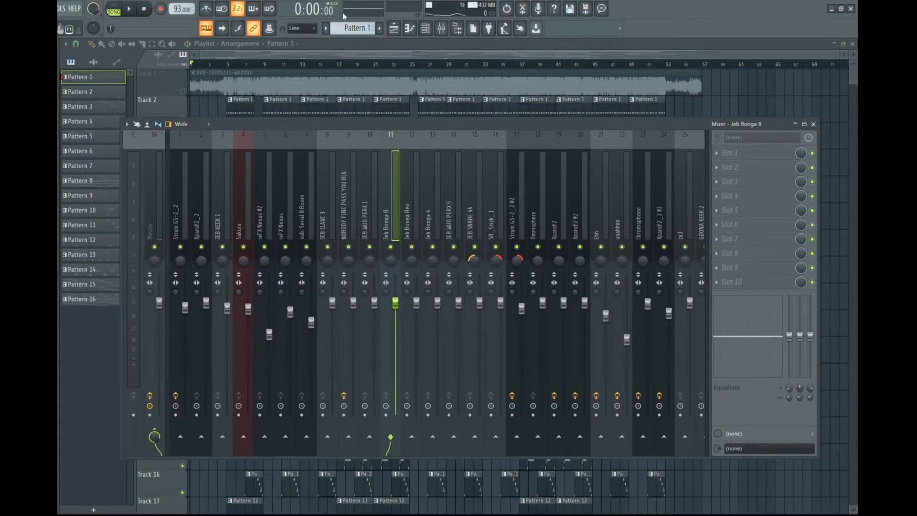
# Play Pattern 1 from the channel rack and check the levels of its percussion tracks in the mixer
pyautogui.click(425, 30)
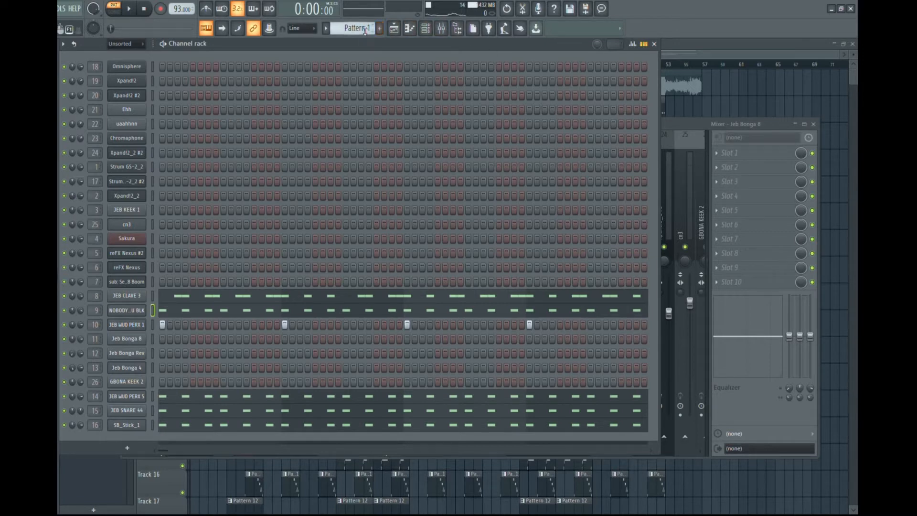
pyautogui.click(441, 30)
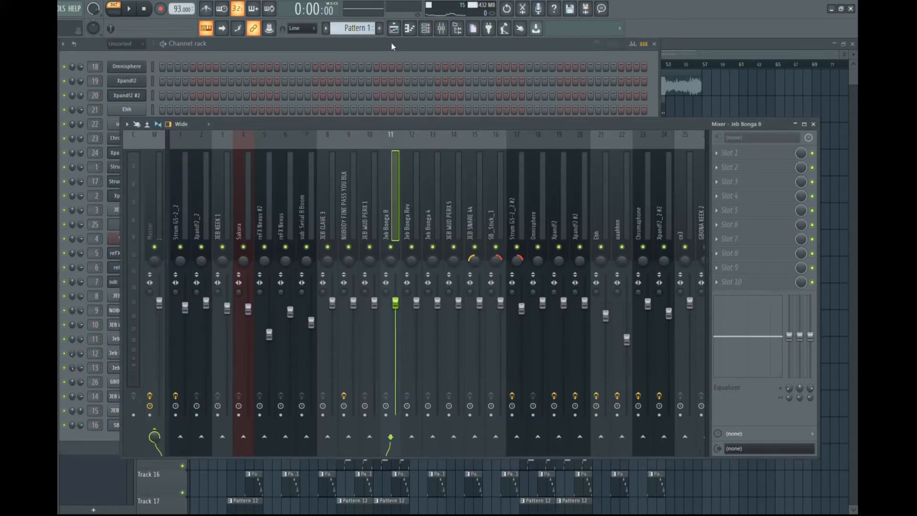
pyautogui.click(424, 28)
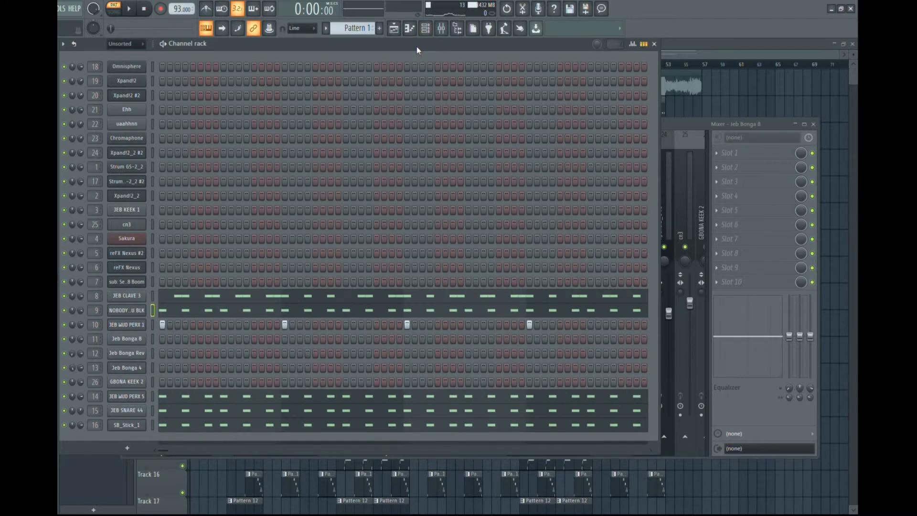
pyautogui.press('space')
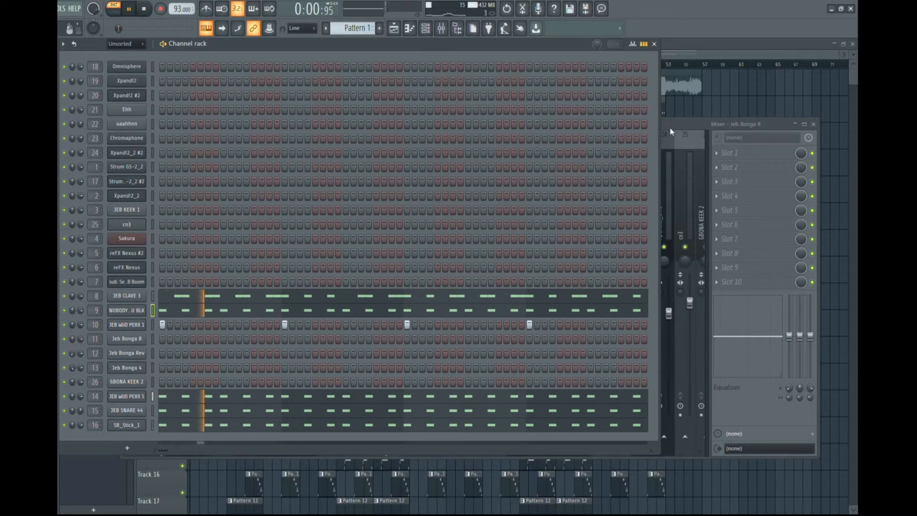
pyautogui.press('F9')
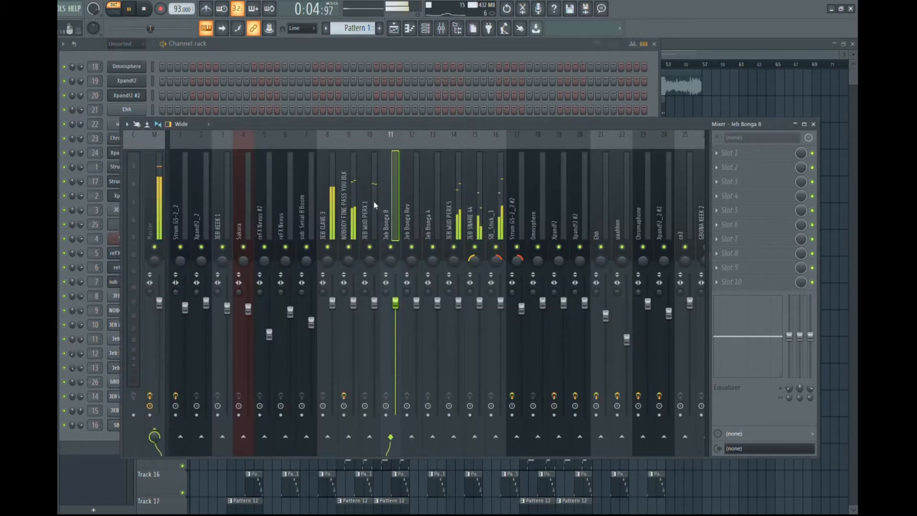
pyautogui.click(453, 218)
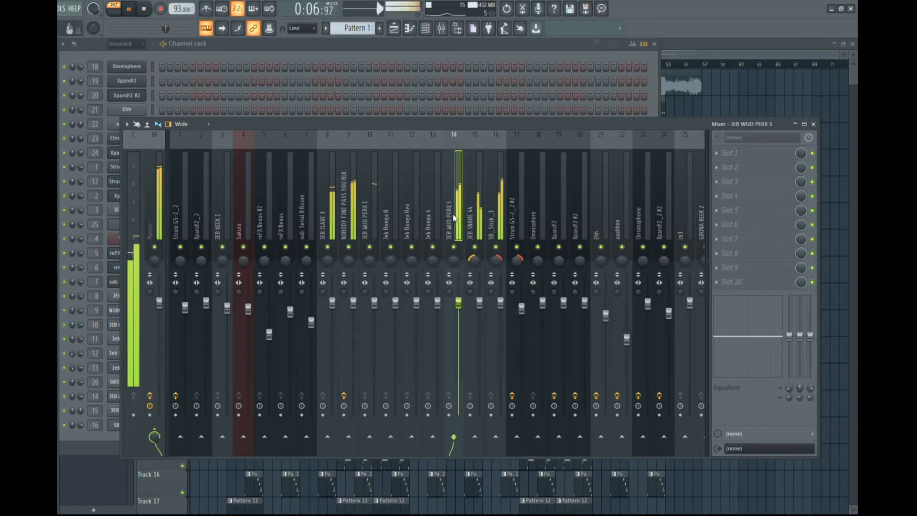
pyautogui.click(502, 202)
pyautogui.press('space')
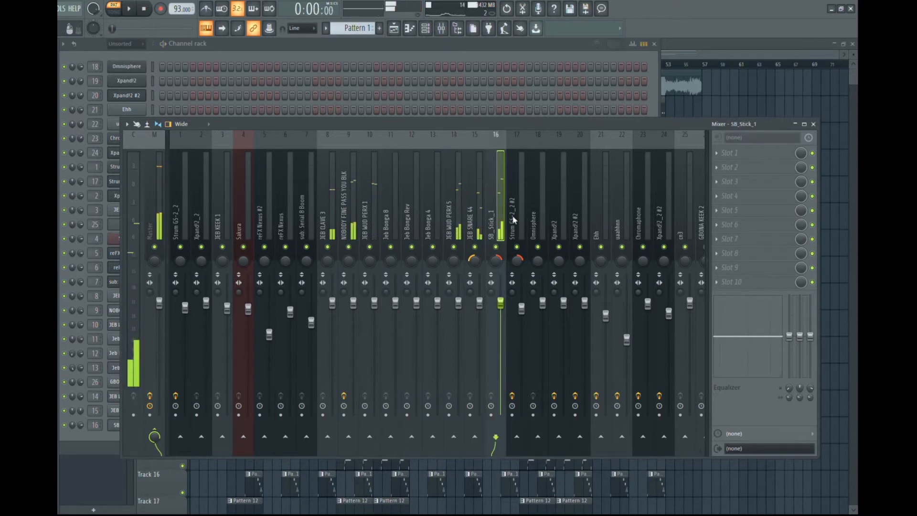
# Inspect the IMPusher Mono effect on the NOBODY FINE PASS YOU BLK mixer track and play Pattern 1 again
pyautogui.click(352, 224)
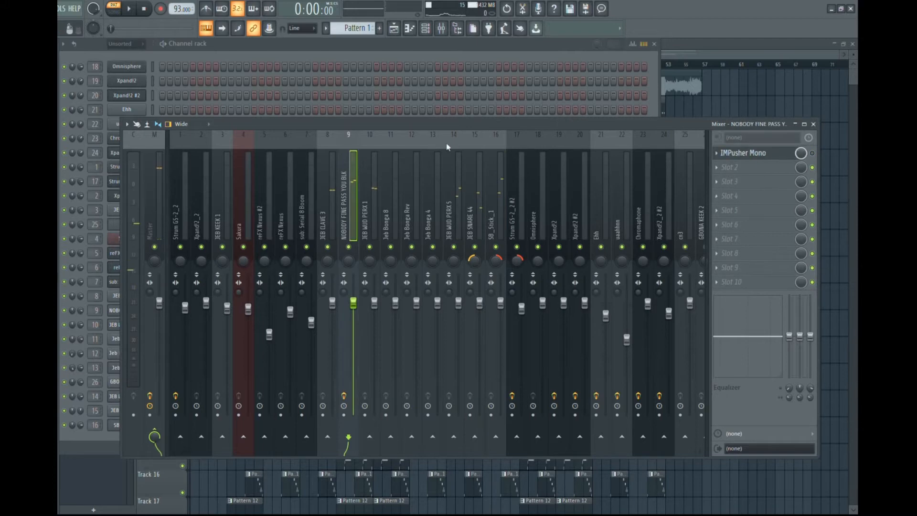
pyautogui.click(786, 154)
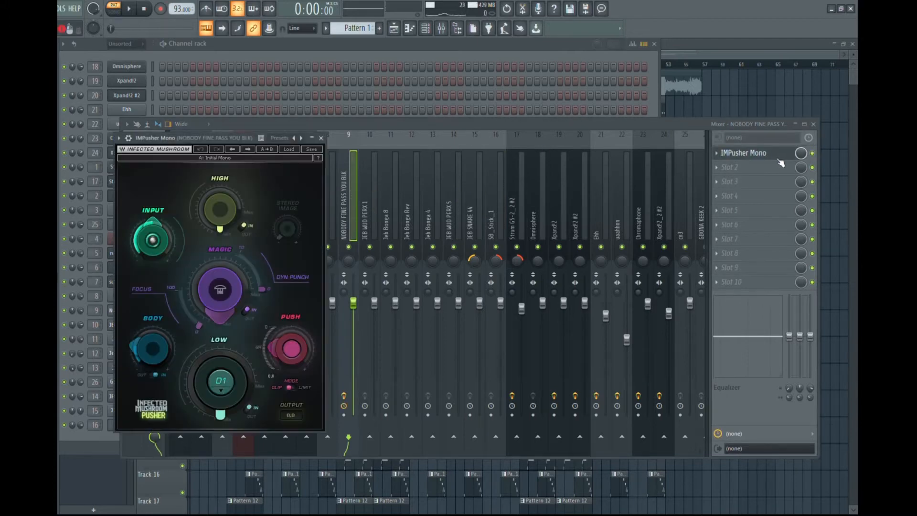
pyautogui.click(322, 138)
pyautogui.press('space')
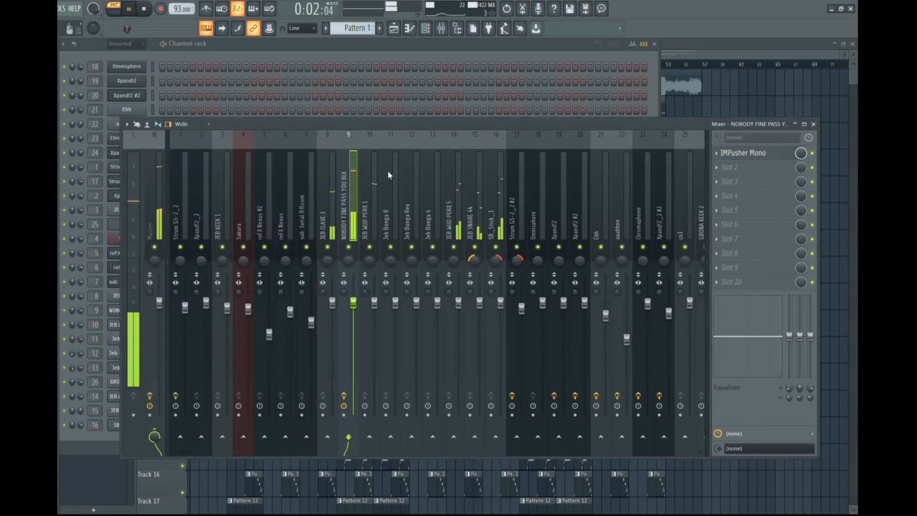
pyautogui.press('space')
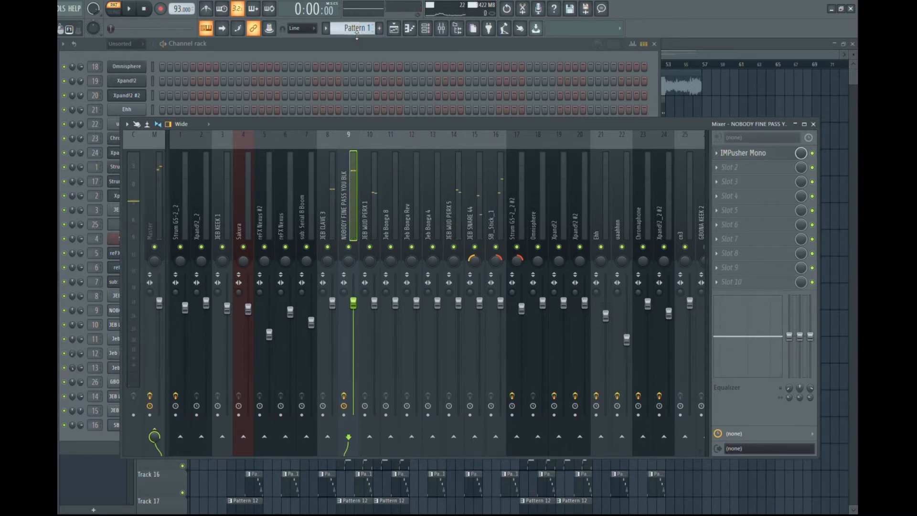
# Check the effect slots of the JEB WUD PERX 1, JEB CLAVE 3, JEB WUD PERX 5 and SB_Stick_1 mixer tracks
pyautogui.click(368, 208)
pyautogui.click(327, 204)
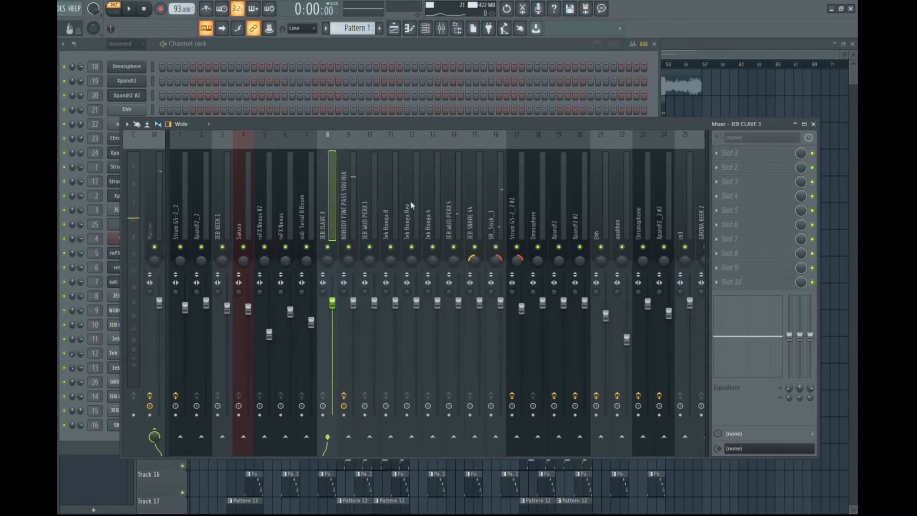
pyautogui.click(451, 199)
pyautogui.click(505, 204)
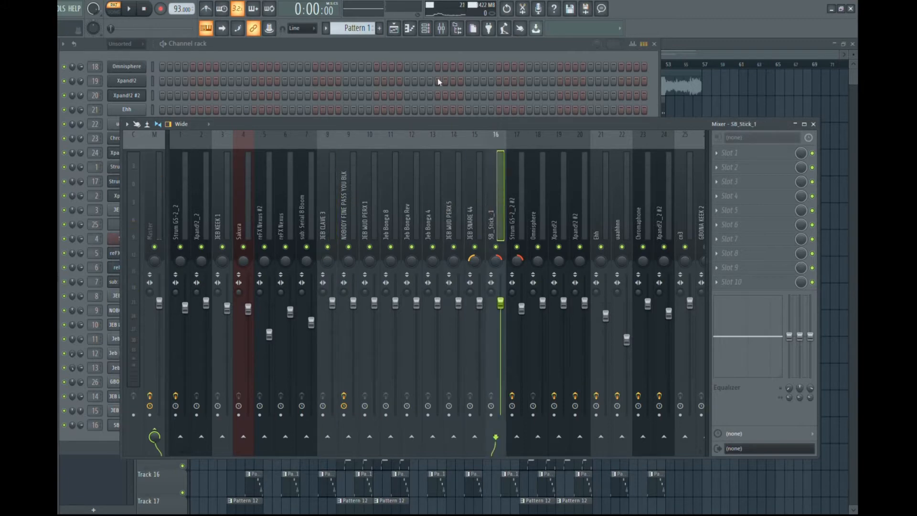
# View the sample settings of the JEB CLAVE 3 and NOBODY FINE PASS YOU BLK channels in the channel rack
pyautogui.click(431, 45)
pyautogui.click(134, 296)
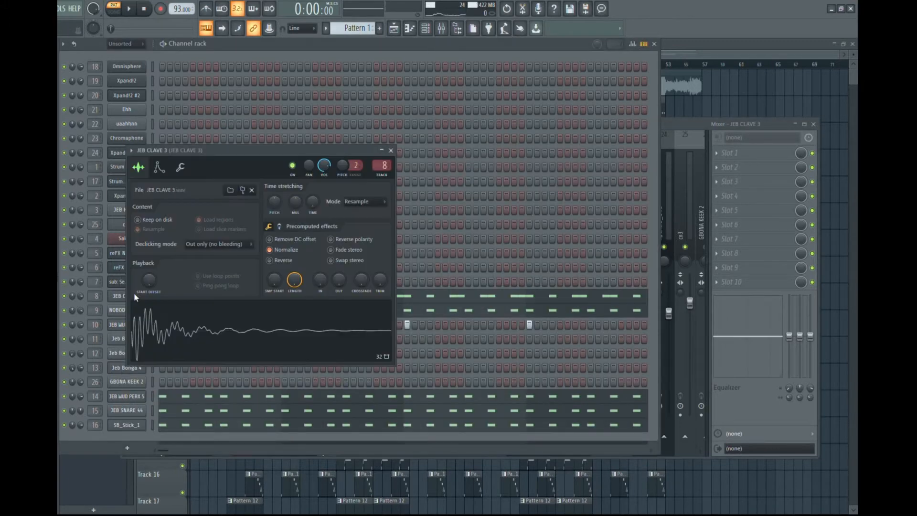
pyautogui.click(273, 57)
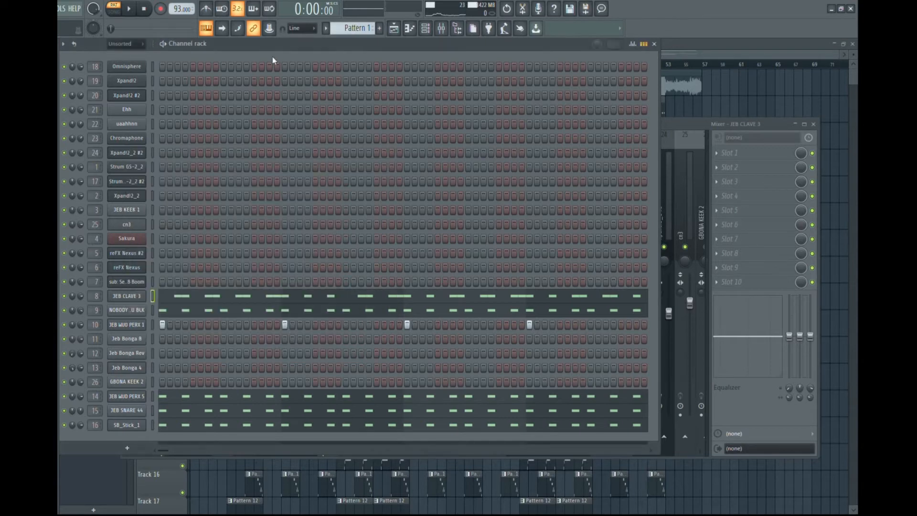
pyautogui.click(126, 311)
pyautogui.click(329, 57)
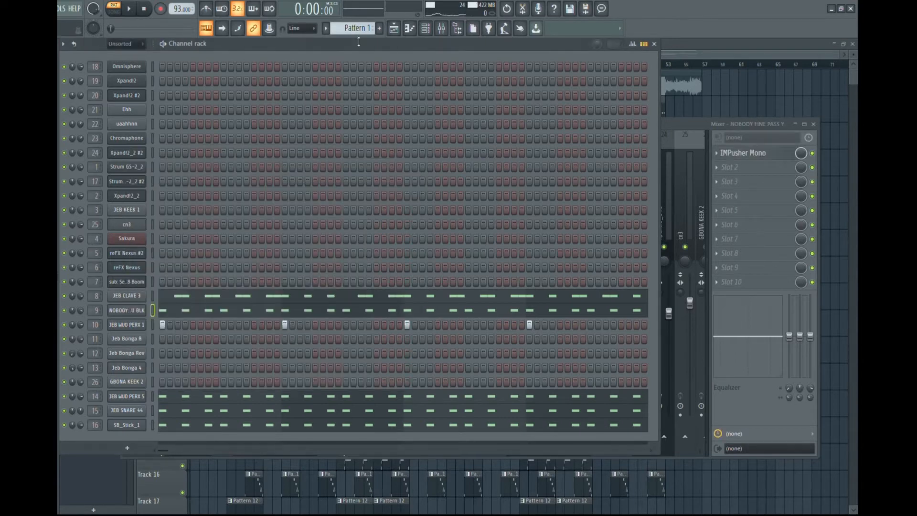
# Switch to Pattern 2, view its SubBoomBass instrument, and play the pattern while checking the bass track in the mixer
pyautogui.scroll(1, 364, 28)
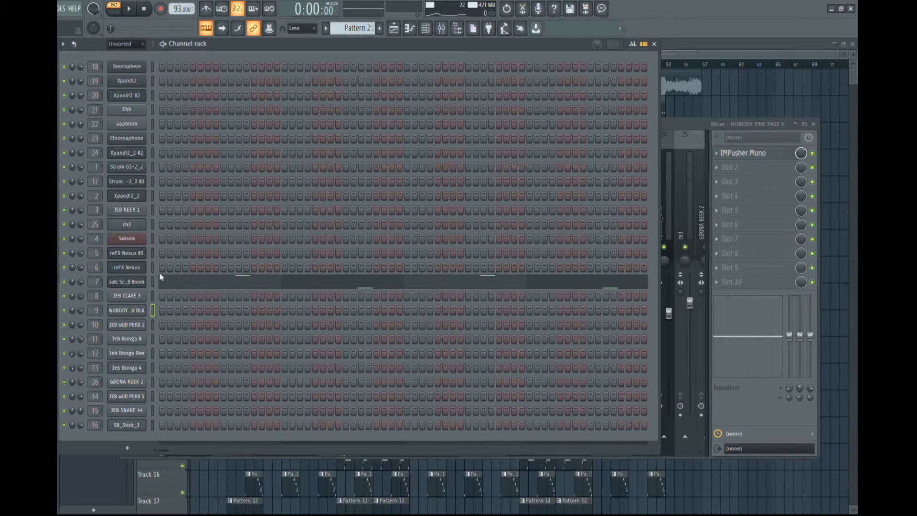
pyautogui.click(145, 282)
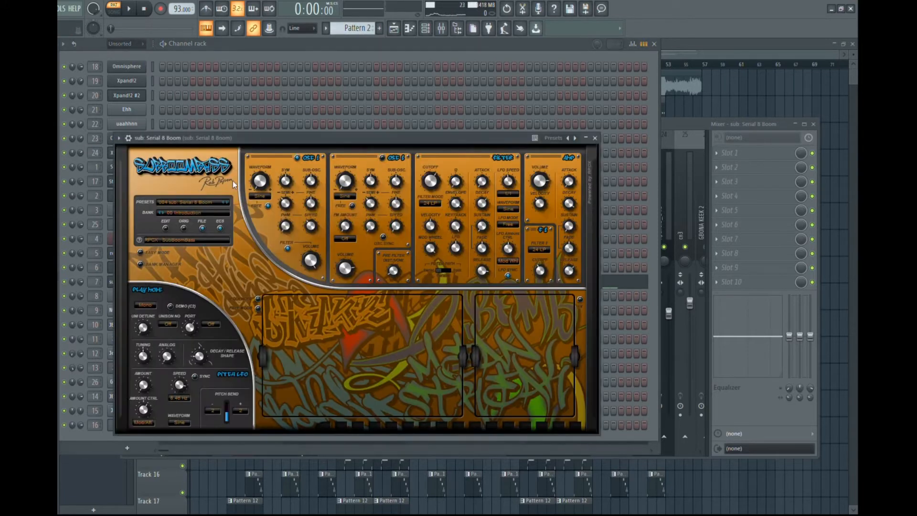
pyautogui.click(414, 42)
pyautogui.press('space')
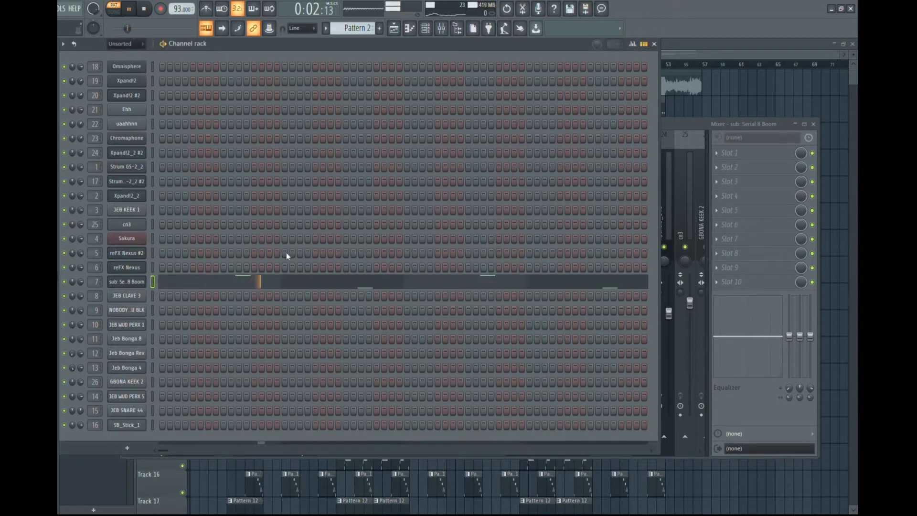
pyautogui.click(669, 124)
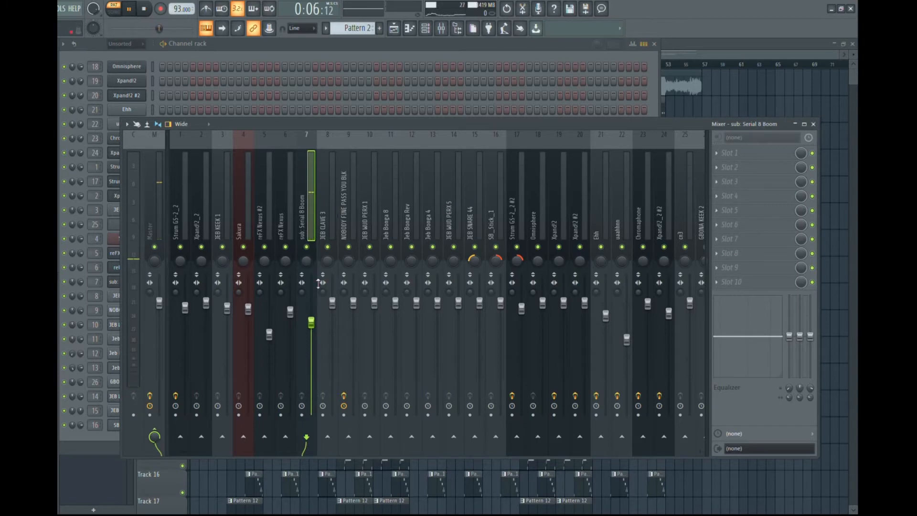
pyautogui.press('space')
# Switch to Pattern 3, view the reFX Nexus #2 preset, and play the pattern while checking its mixer track
pyautogui.click(356, 42)
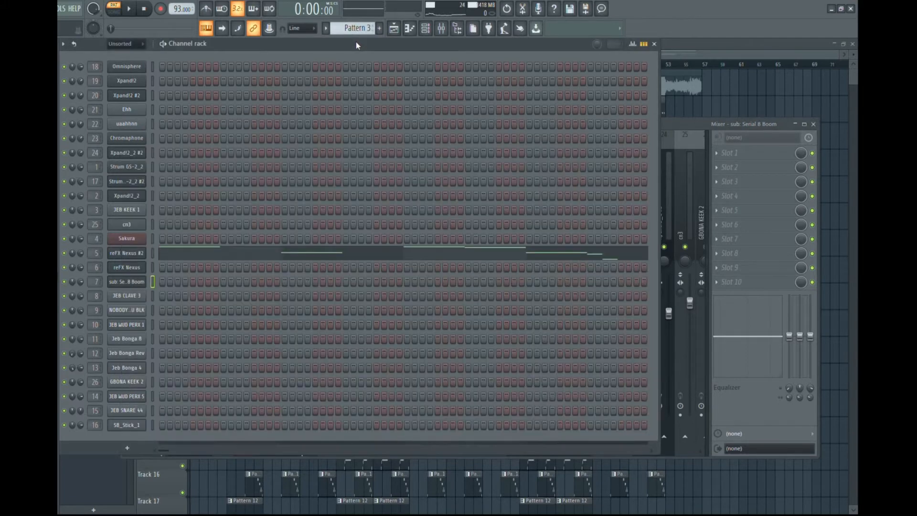
pyautogui.click(134, 254)
pyautogui.press('space')
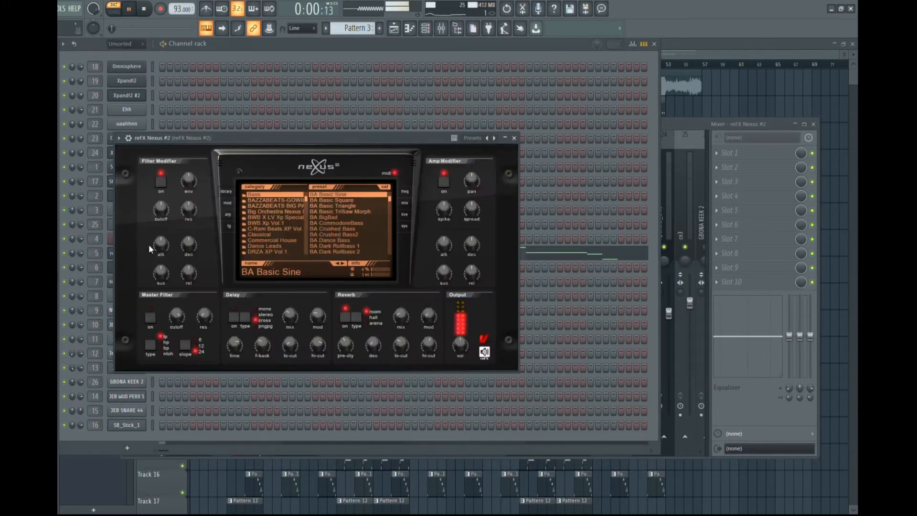
pyautogui.click(398, 45)
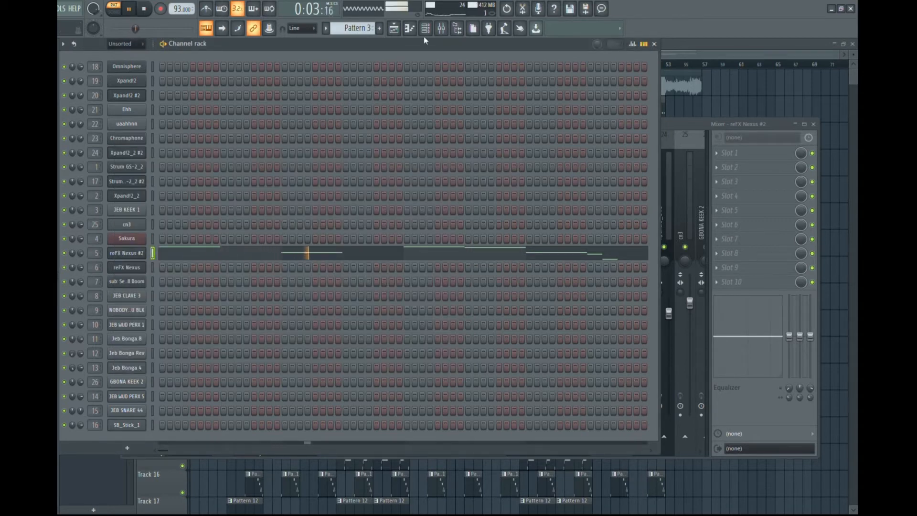
pyautogui.click(440, 36)
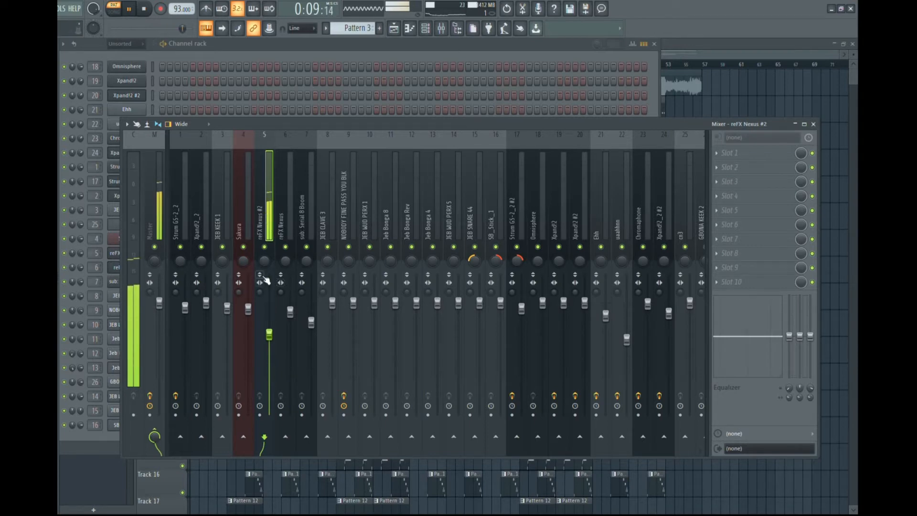
pyautogui.press('space')
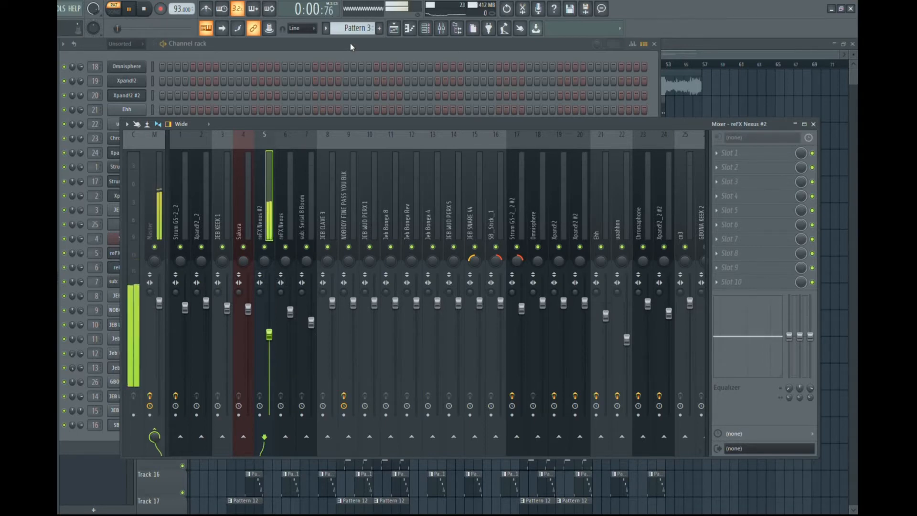
# Switch to Pattern 4, view its Sakura instrument, and play the pattern while checking the Sakura mixer track
pyautogui.click(351, 44)
pyautogui.scroll(-1, 353, 29)
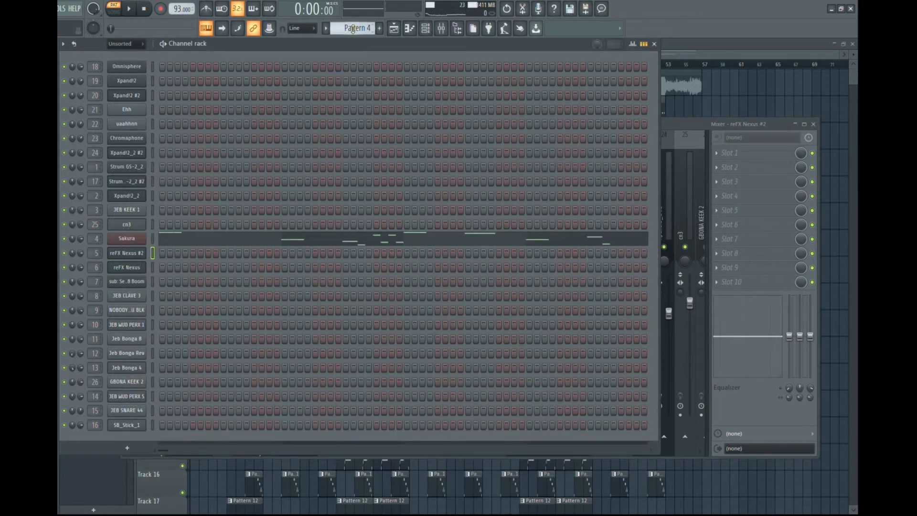
pyautogui.click(144, 239)
pyautogui.press('space')
pyautogui.click(445, 58)
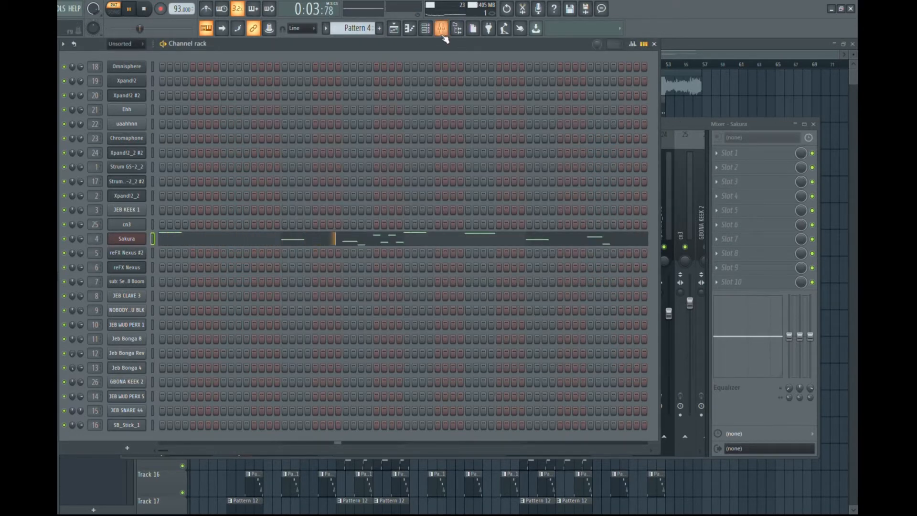
pyautogui.click(425, 28)
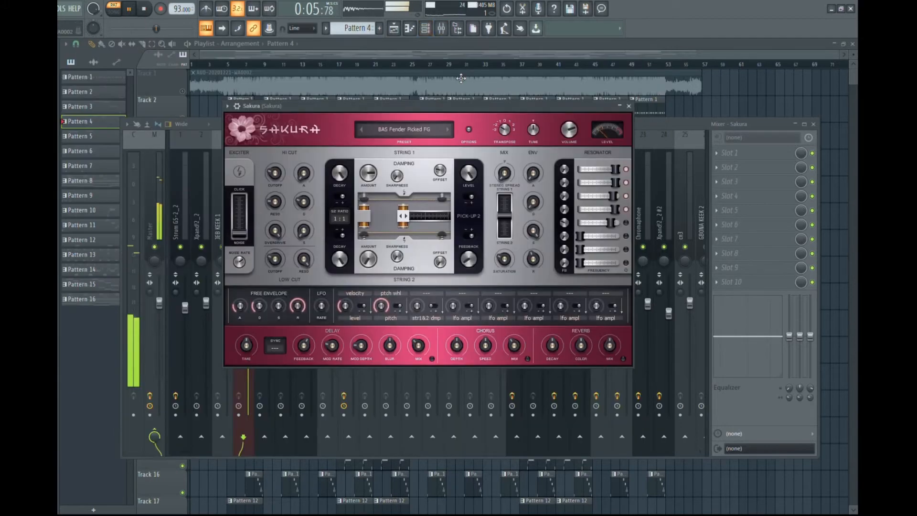
pyautogui.click(442, 28)
pyautogui.press('space')
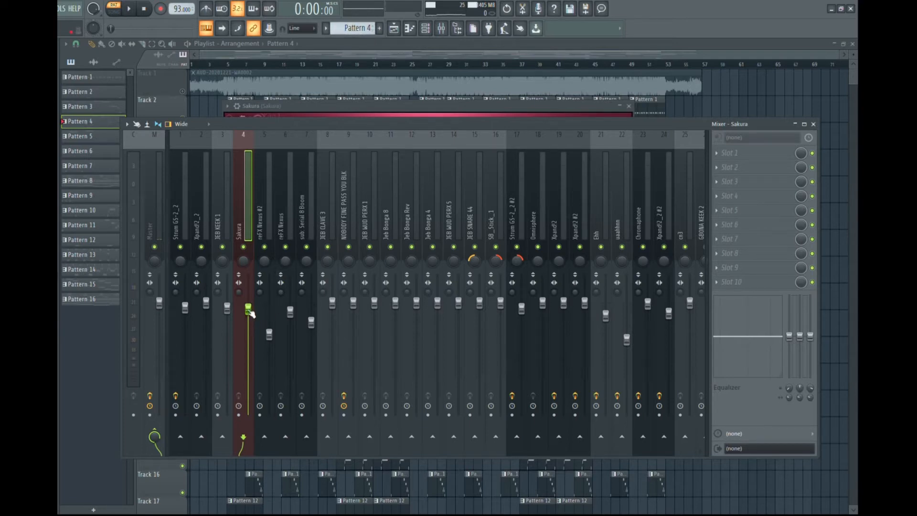
# Play Pattern 5, viewing the reFX Nexus preset and checking the level of its mixer track
pyautogui.scroll(-1, 343, 29)
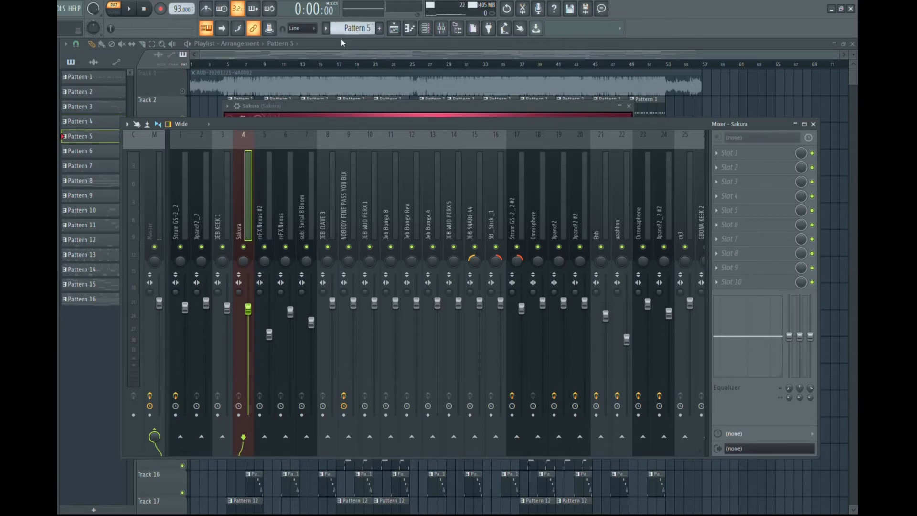
pyautogui.click(441, 28)
pyautogui.press('space')
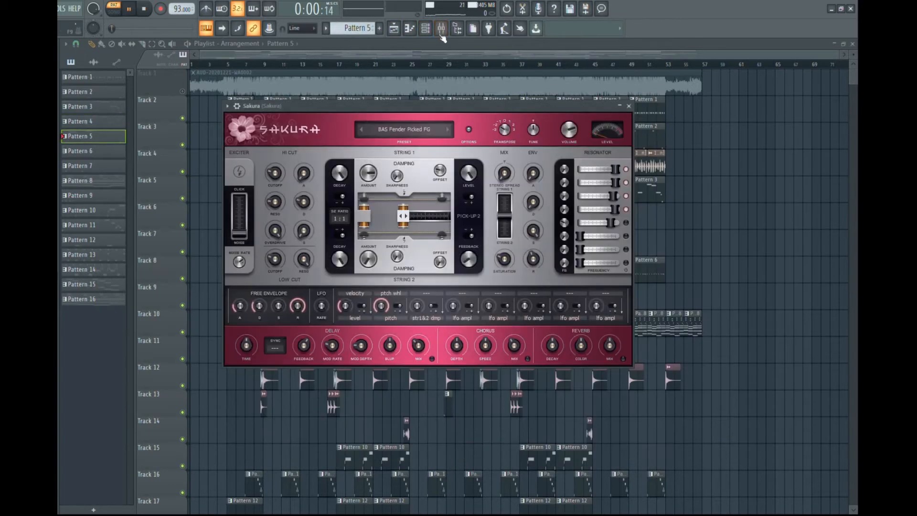
pyautogui.click(425, 28)
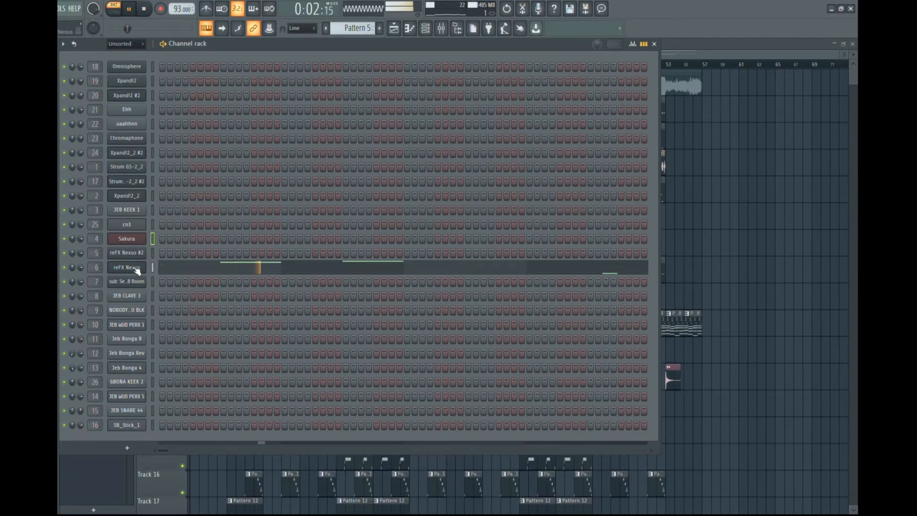
pyautogui.click(126, 268)
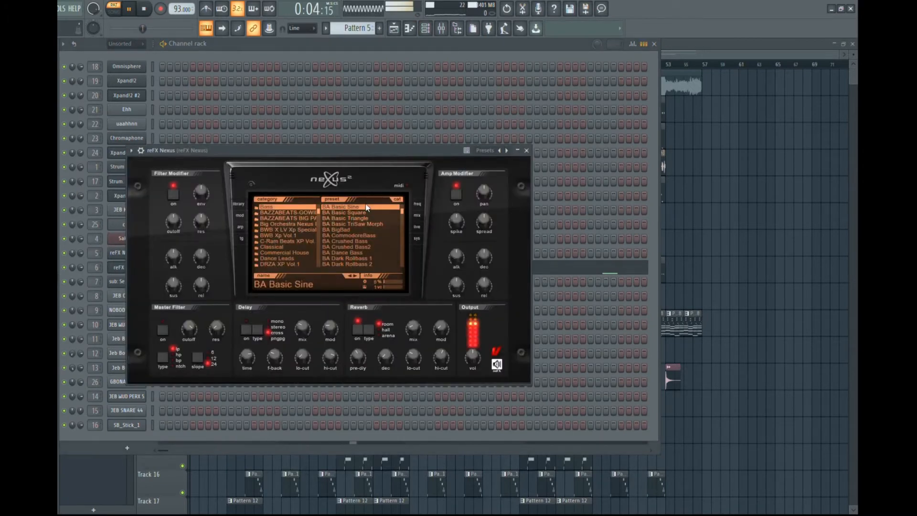
pyautogui.click(368, 45)
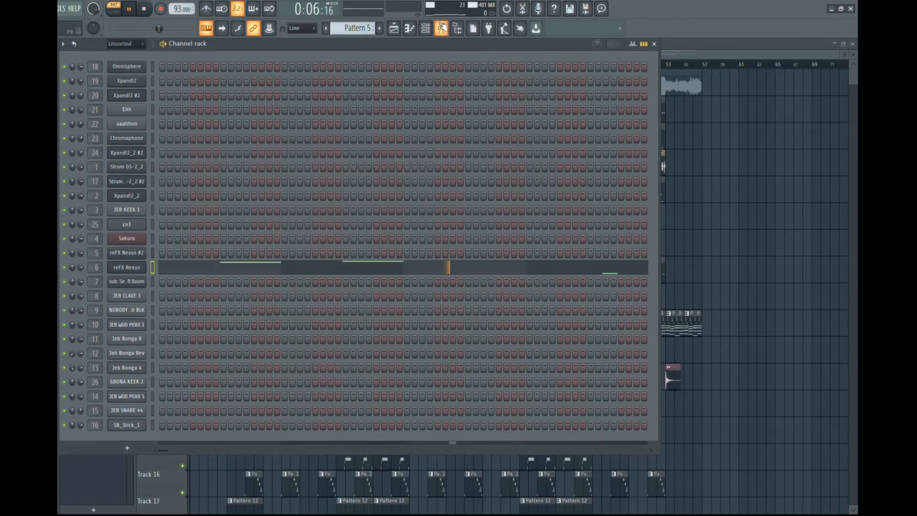
pyautogui.press('F9')
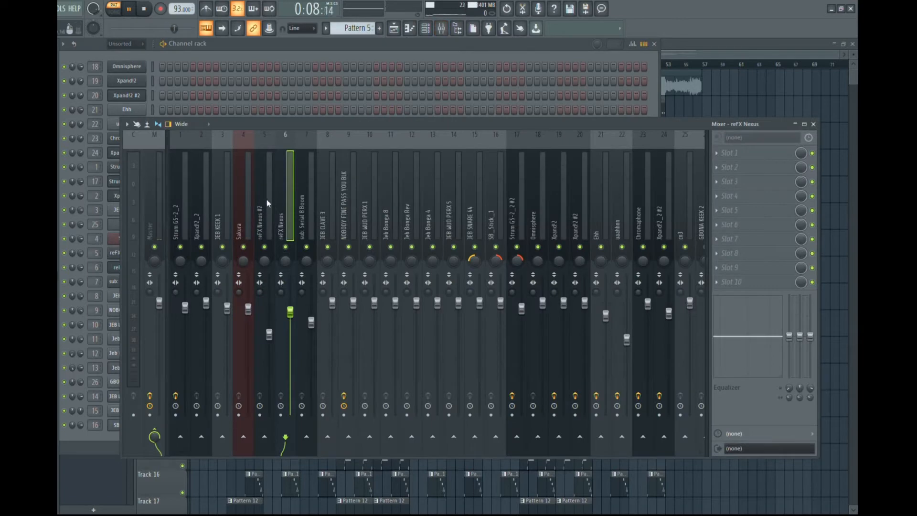
pyautogui.press('space')
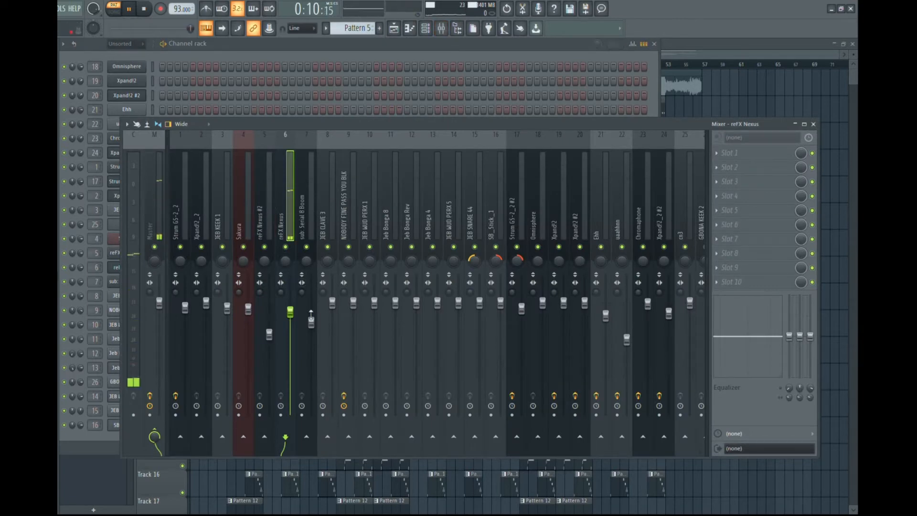
# Switch to Pattern 6 and check the JEB KEEK 1 and cn3 mixer tracks during playback
pyautogui.scroll(1, 363, 28)
pyautogui.click(221, 209)
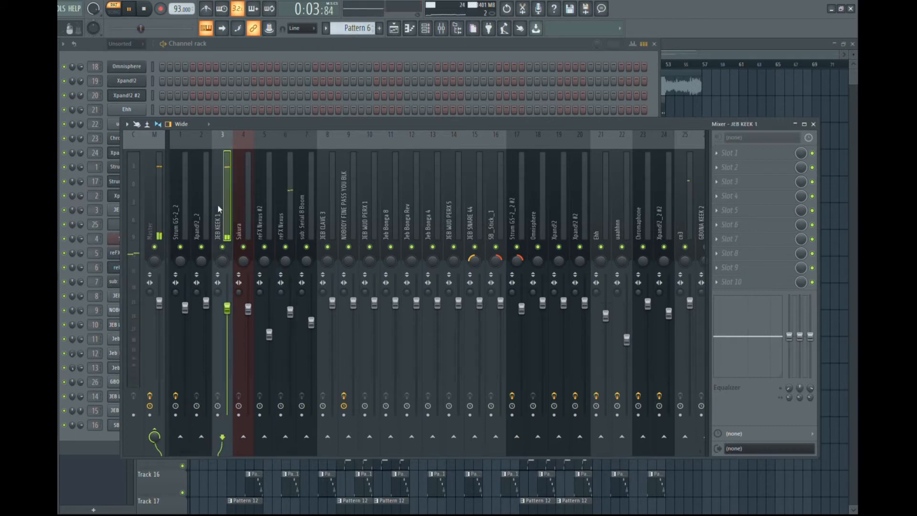
pyautogui.click(692, 201)
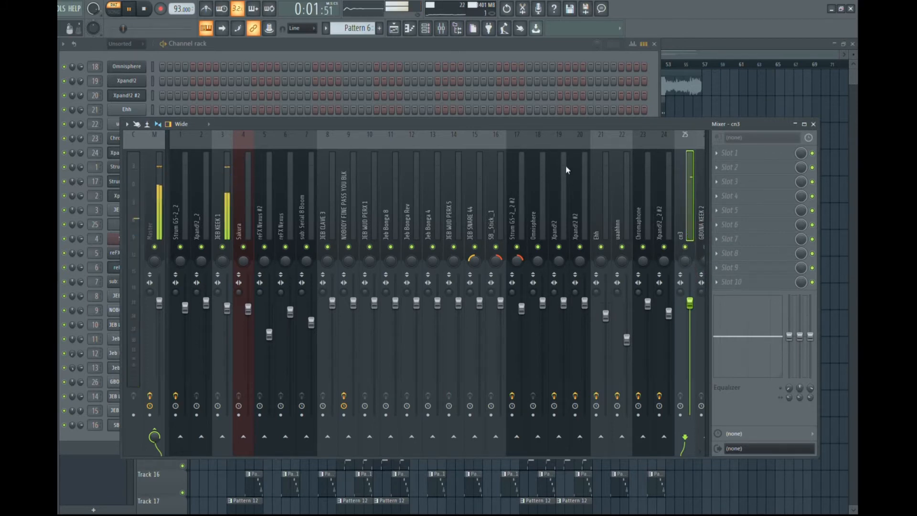
# Examine the JEB KEEK 1 and cn3 notes of Pattern 6 in the piano roll, then return to the mixer and stop playback
pyautogui.click(396, 47)
pyautogui.click(343, 212)
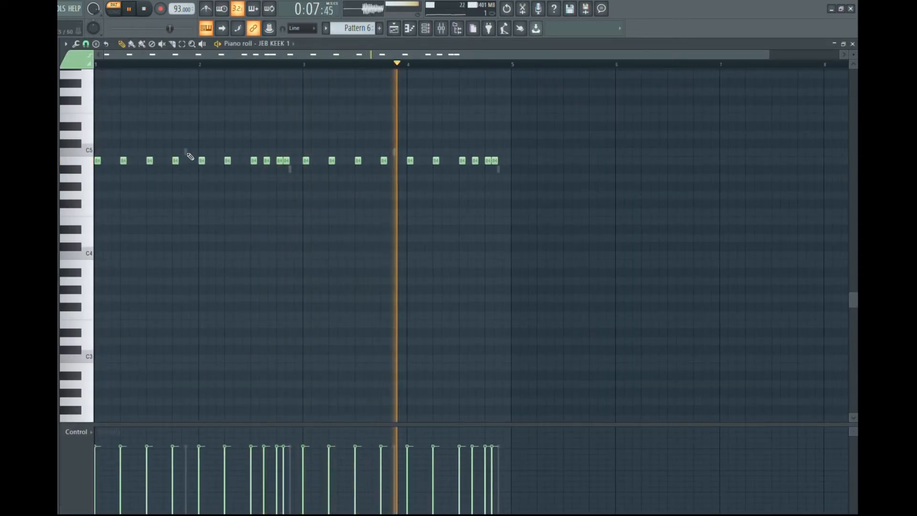
pyautogui.doubleClick(186, 152)
pyautogui.scroll(1, 94, 450)
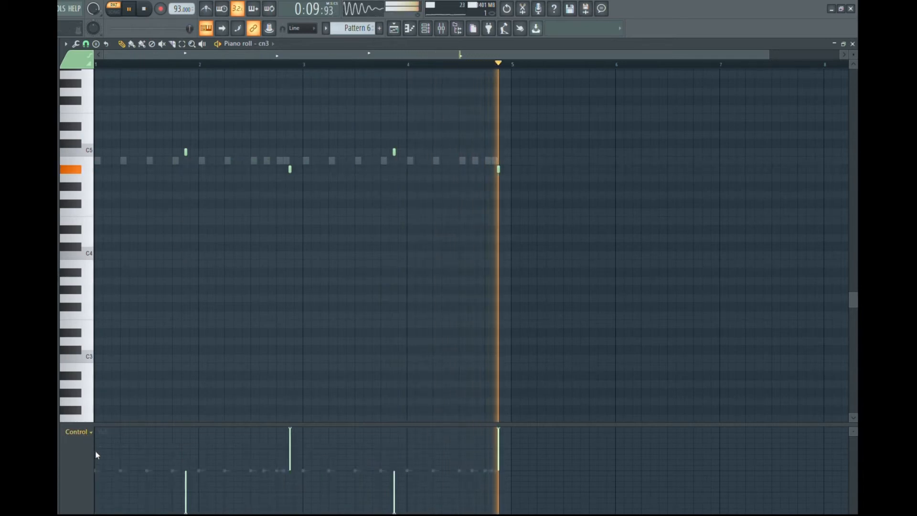
pyautogui.click(448, 25)
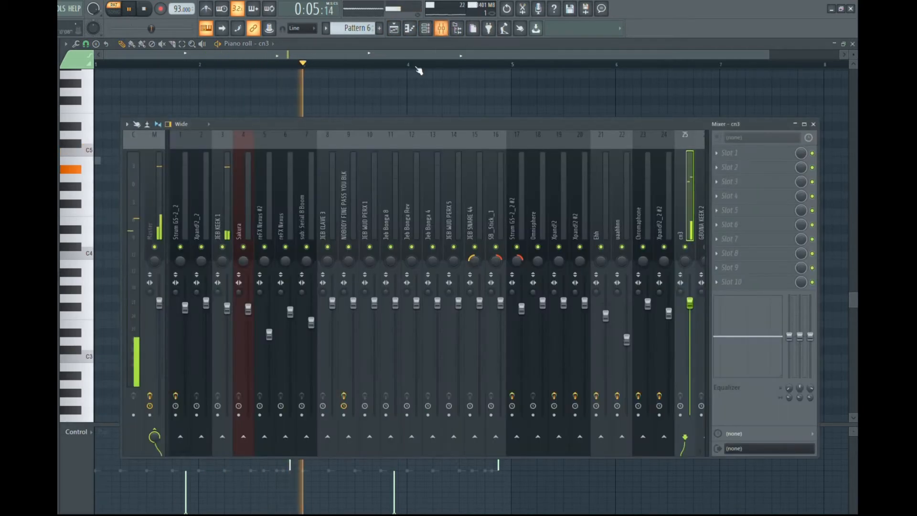
pyautogui.press('space')
# Play Pattern 7 with its Jeb Bonga Rev and Jeb Bonga 4 steps, and check the mixer
pyautogui.scroll(-1, 346, 35)
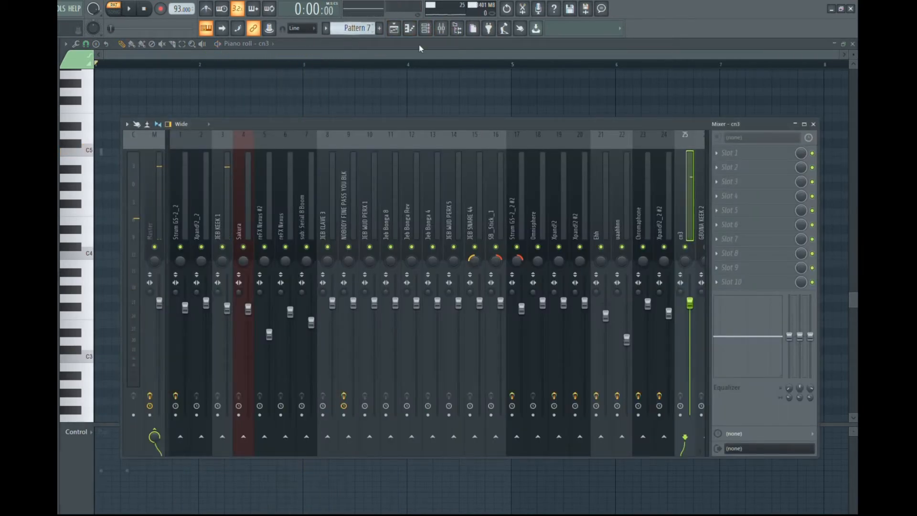
pyautogui.click(426, 31)
pyautogui.press('space')
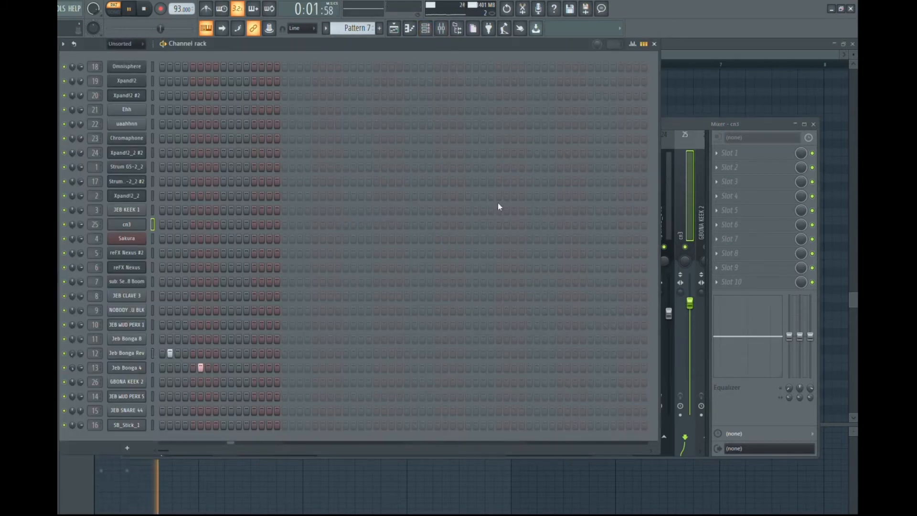
pyautogui.click(704, 130)
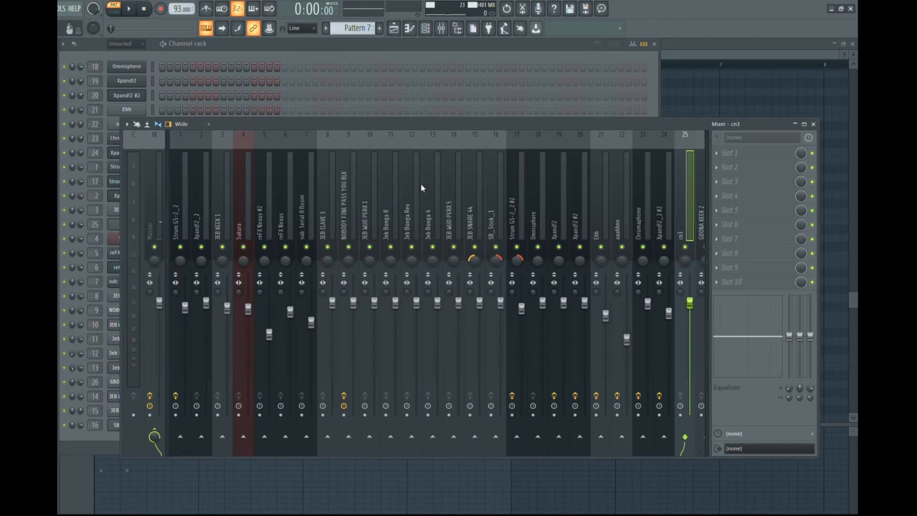
# Play Pattern 8 while viewing the program and settings of its Strum GS-2_2 guitar instrument
pyautogui.moveTo(353, 40); pyautogui.dragTo(353, 42)
pyautogui.press('space')
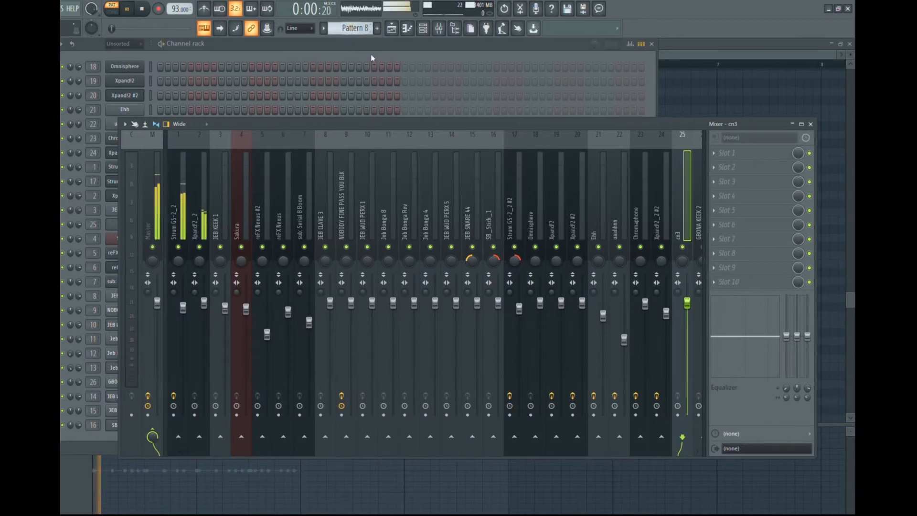
pyautogui.click(372, 47)
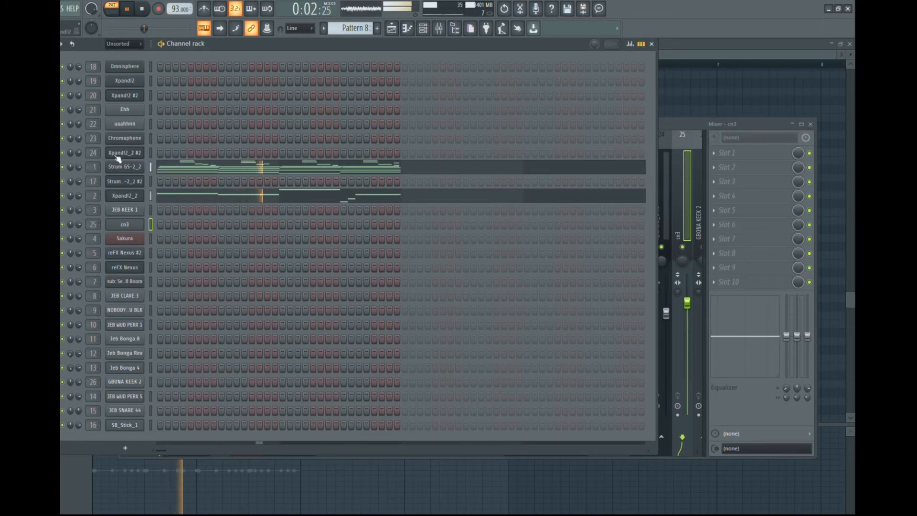
pyautogui.click(137, 167)
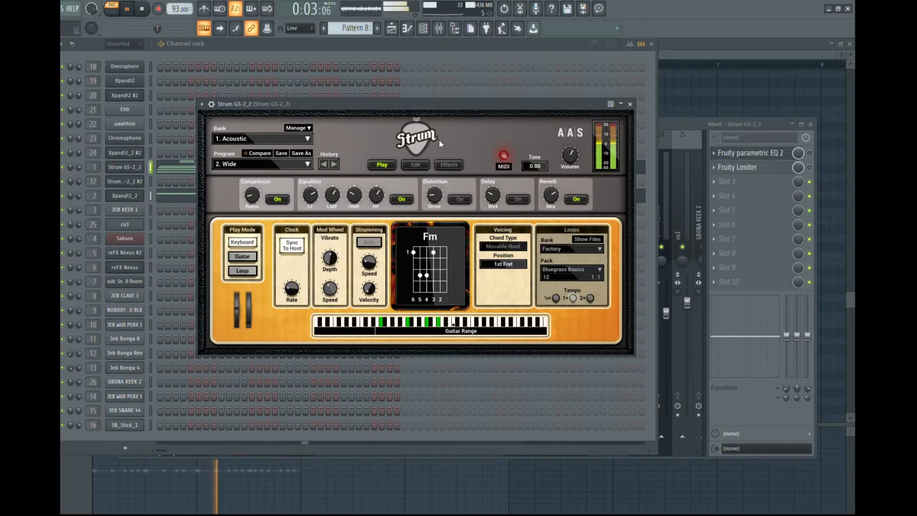
pyautogui.click(512, 47)
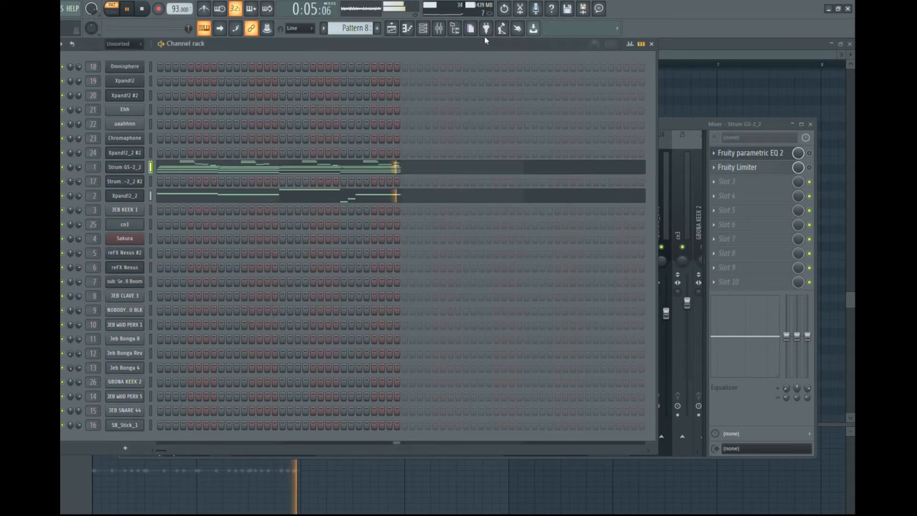
pyautogui.press('space')
# Enable Fruity parametric EQ 2 and Fruity Limiter on the Strum GS-2_2 mixer track, and audition Pattern 8 with the EQ curve open
pyautogui.click(700, 125)
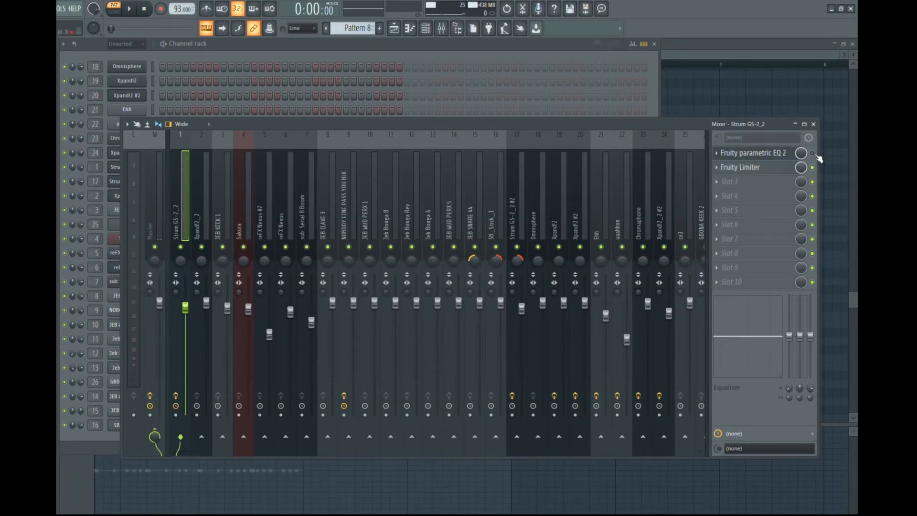
pyautogui.click(771, 155)
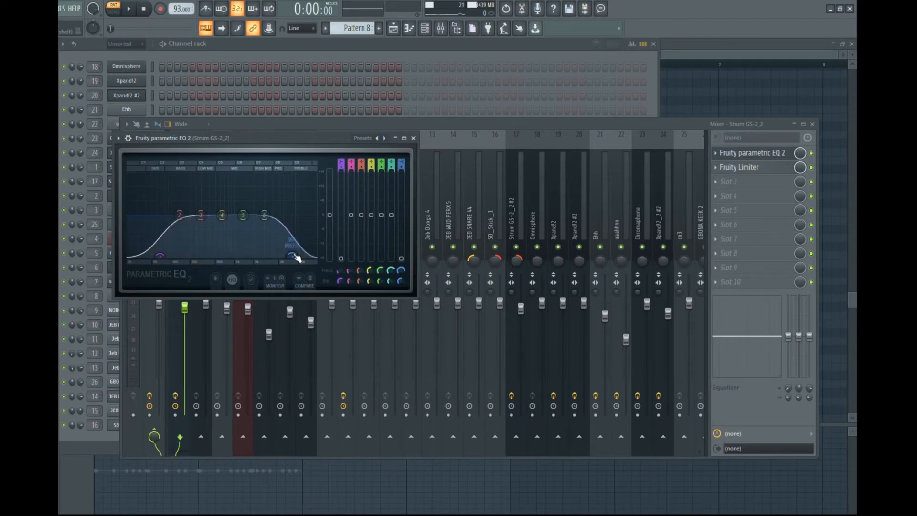
pyautogui.press('space')
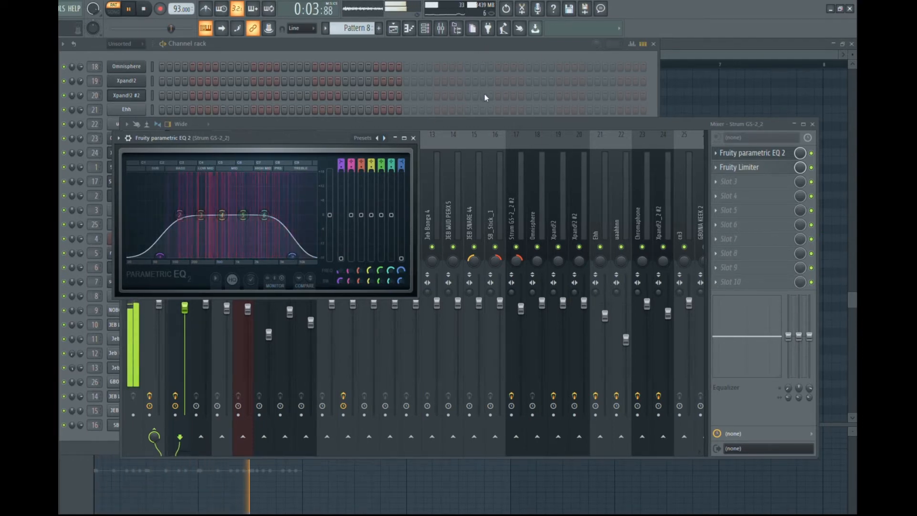
pyautogui.click(488, 125)
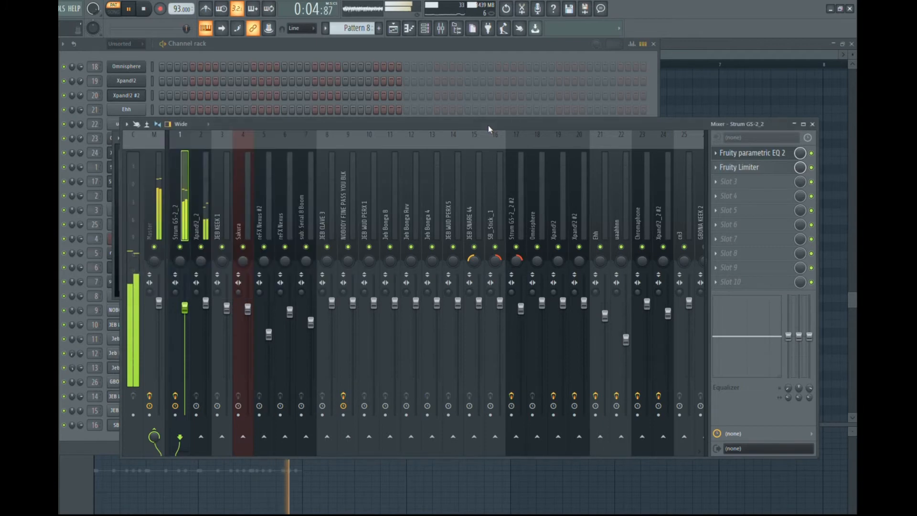
# Check the Xpand!2_2 mixer track's effect slots and view the instrument's piano preset while Pattern 8 plays
pyautogui.click(207, 203)
pyautogui.click(426, 42)
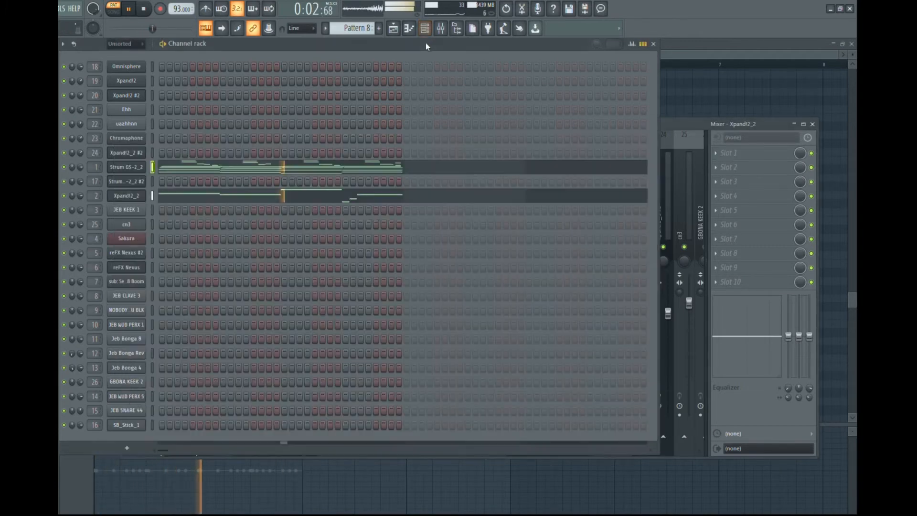
pyautogui.click(126, 195)
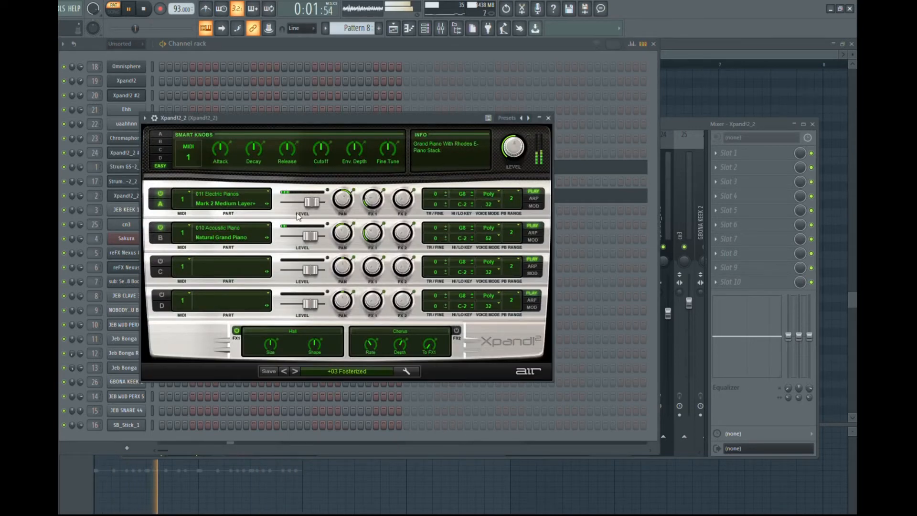
pyautogui.click(391, 47)
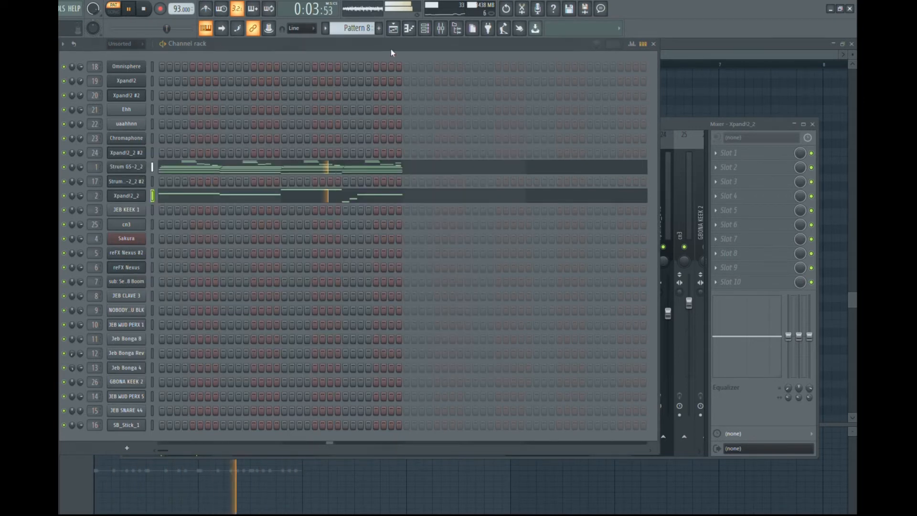
# Switch to Pattern 9 and play it with the GBONA KEEK 2 channel selected
pyautogui.scroll(-1, 367, 29)
pyautogui.press('space')
pyautogui.press('space')
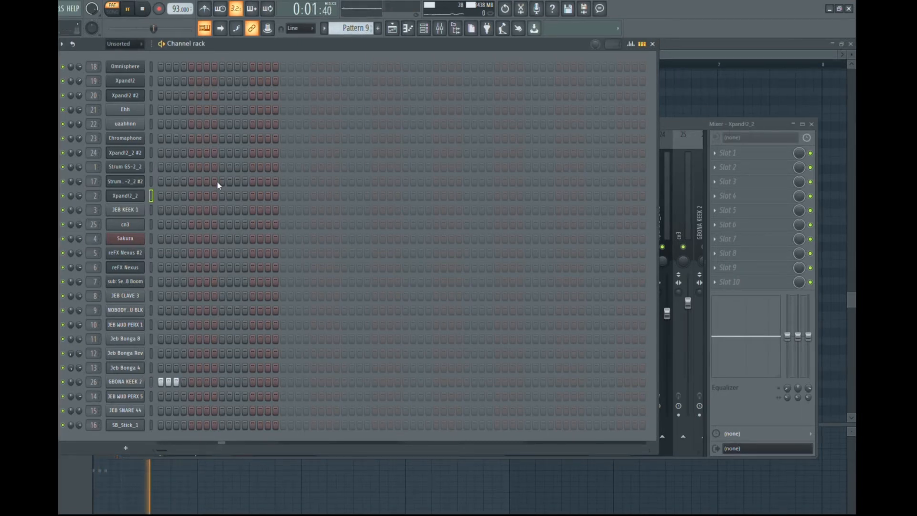
pyautogui.click(151, 382)
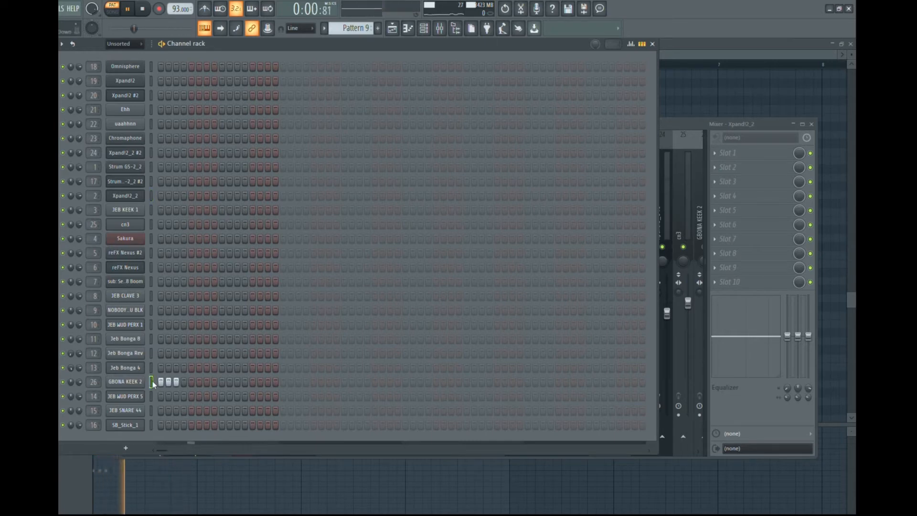
pyautogui.press('space')
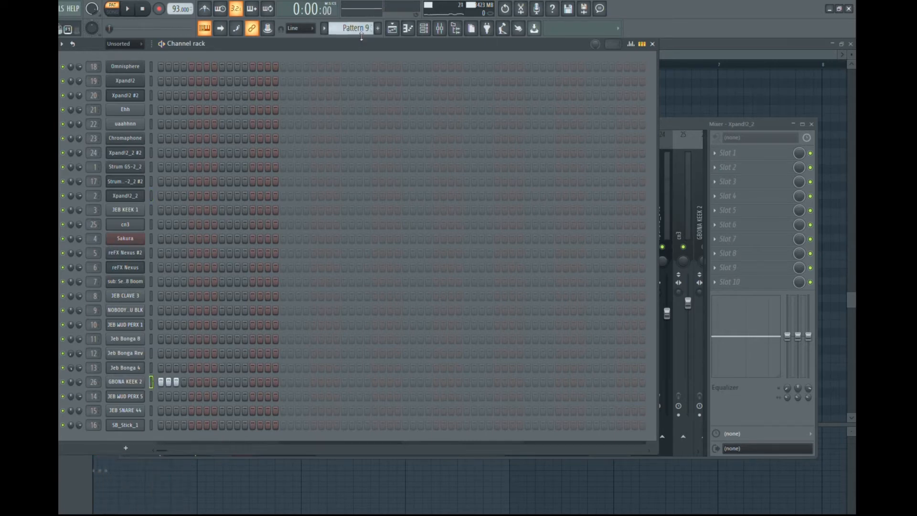
# Audition Pattern 10 while viewing the Xpand!2_2 #2 guitar preset, and enable Fruity Delay 3 on its mixer track
pyautogui.scroll(-1, 361, 37)
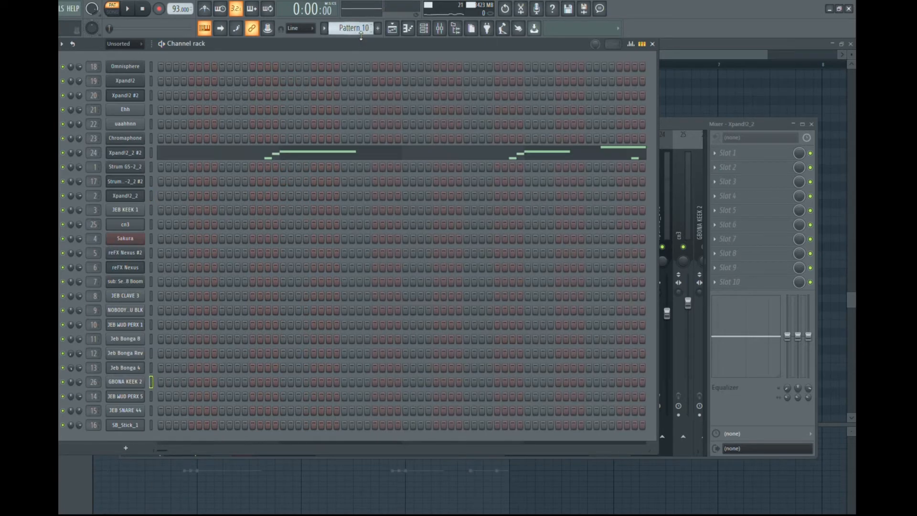
pyautogui.click(146, 152)
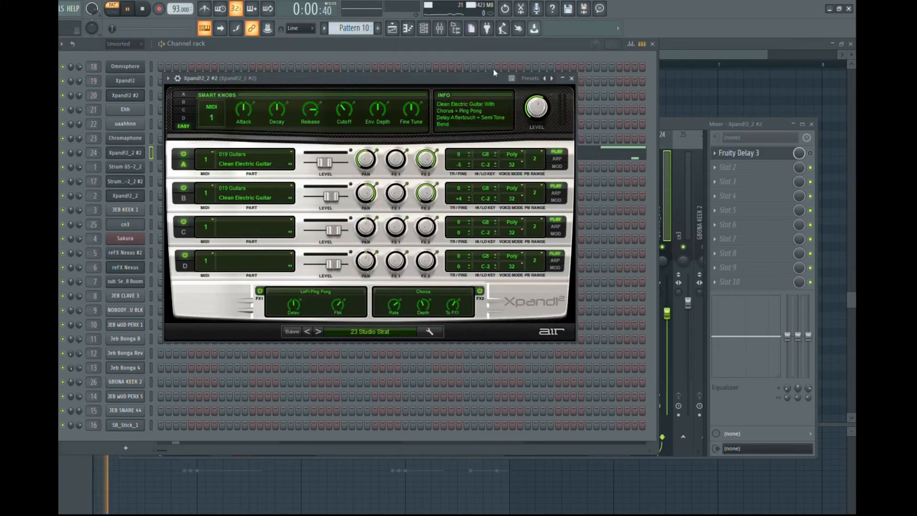
pyautogui.click(682, 122)
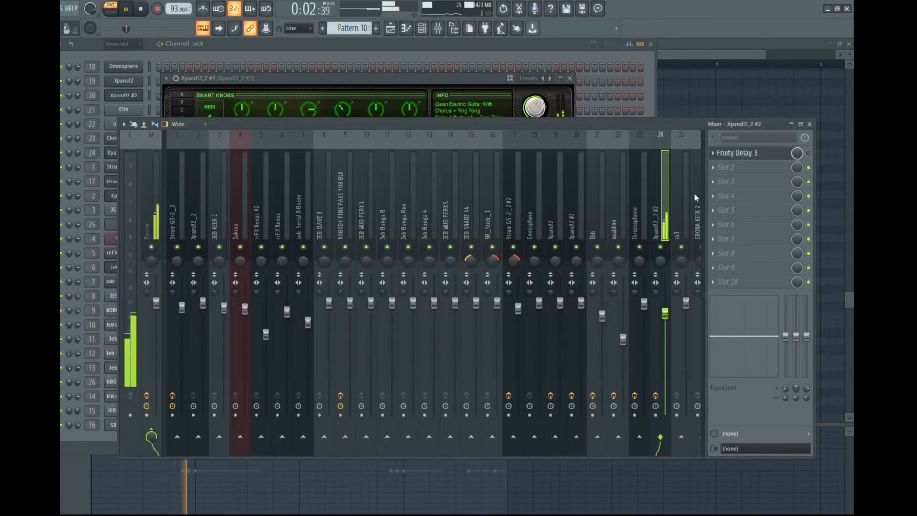
pyautogui.click(808, 153)
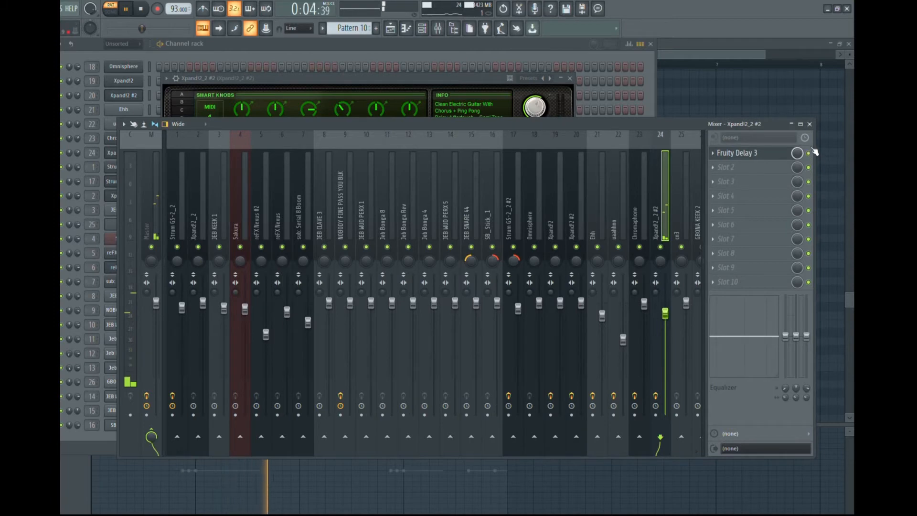
pyautogui.press('space')
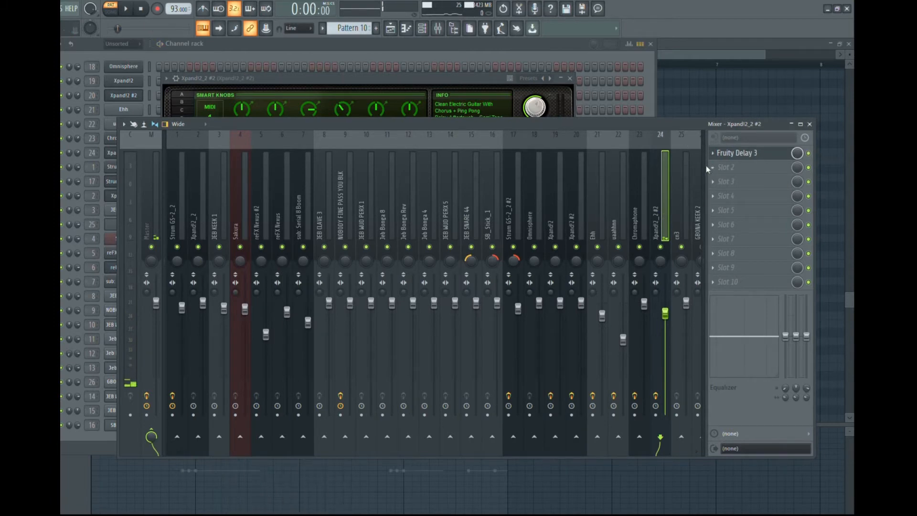
pyautogui.click(391, 55)
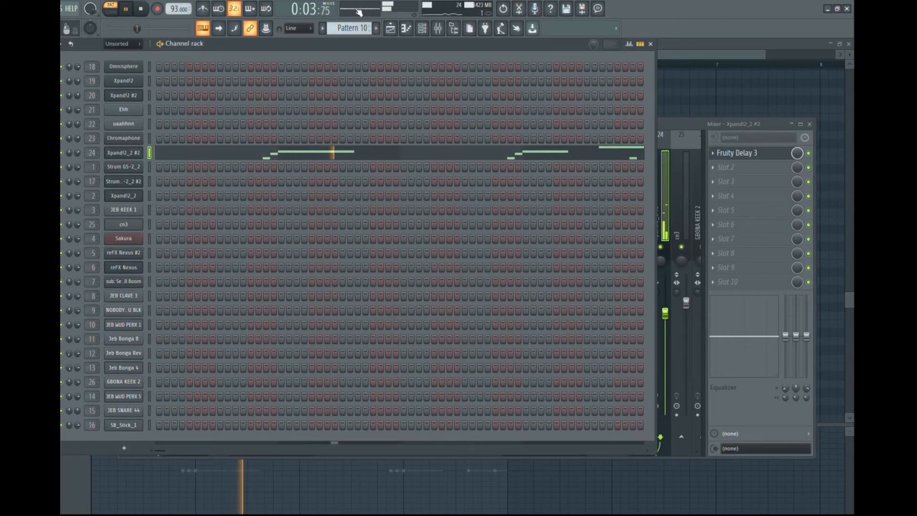
# Play Pattern 11 while checking the level and Fruity delay 2 on the Chromaphone mixer track
pyautogui.scroll(-1, 363, 34)
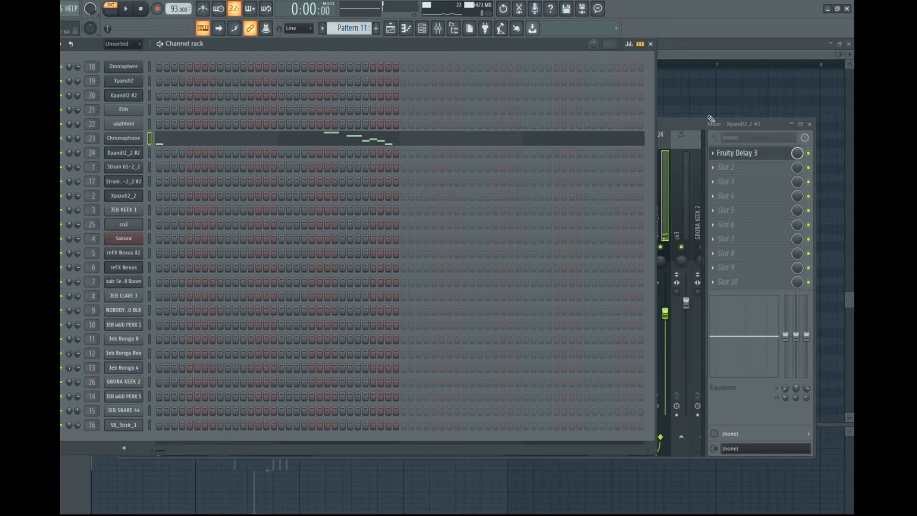
pyautogui.click(690, 122)
pyautogui.press('space')
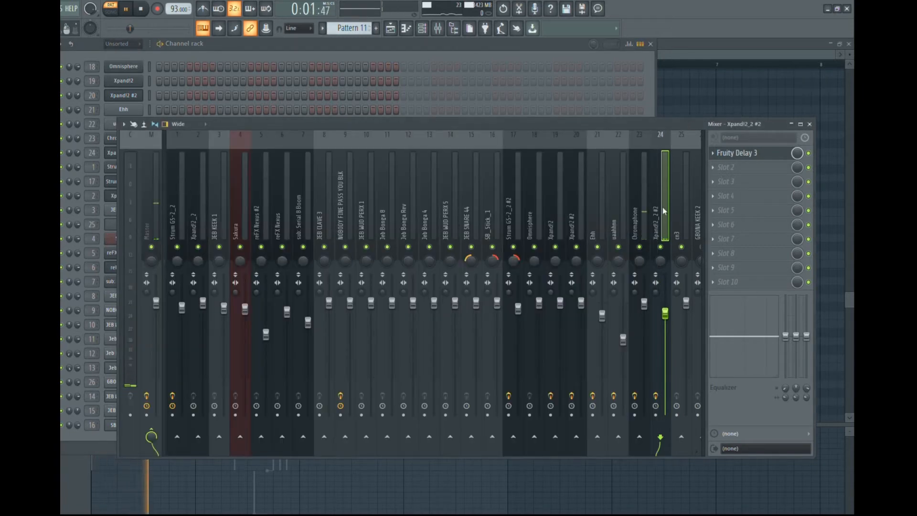
pyautogui.click(646, 201)
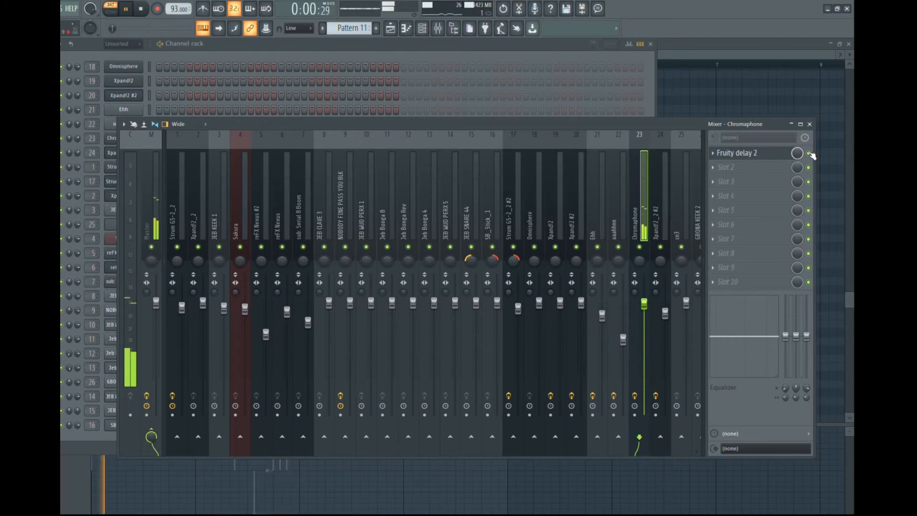
pyautogui.click(560, 45)
pyautogui.press('space')
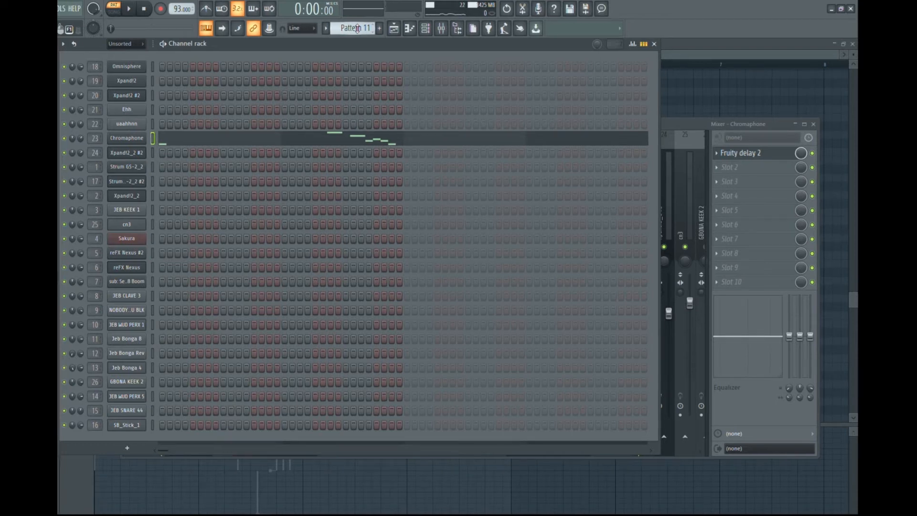
# Play Pattern 12, view the uaahhnn sample's settings, and enable Fruity Delay 3 and Fruity Reeverb 2 on its mixer track
pyautogui.scroll(-1, 357, 28)
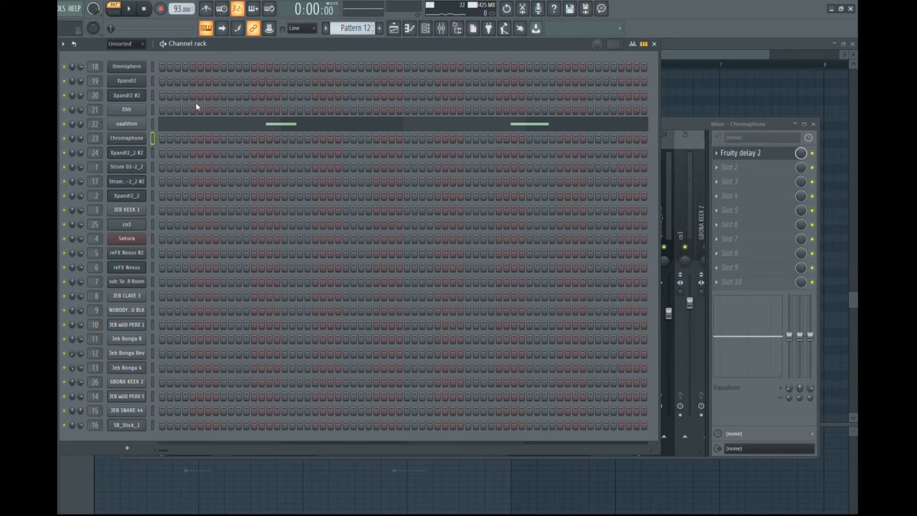
pyautogui.click(133, 126)
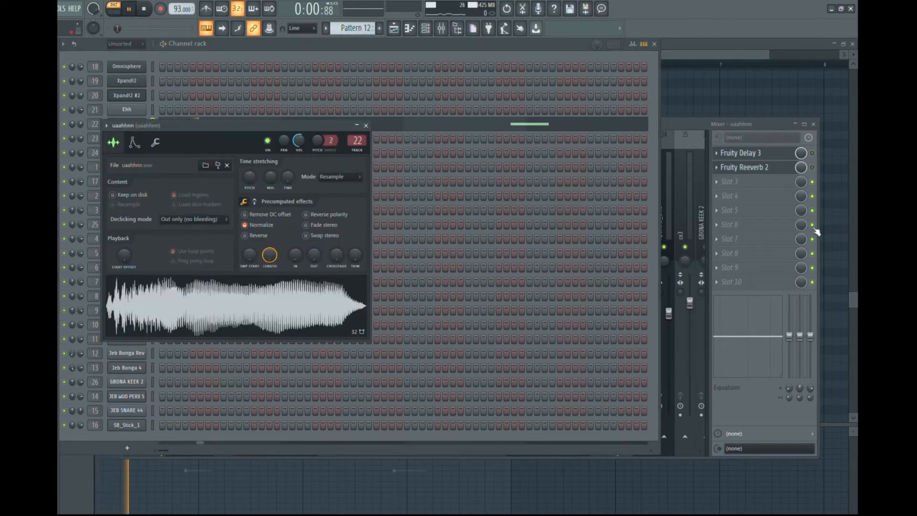
pyautogui.click(671, 130)
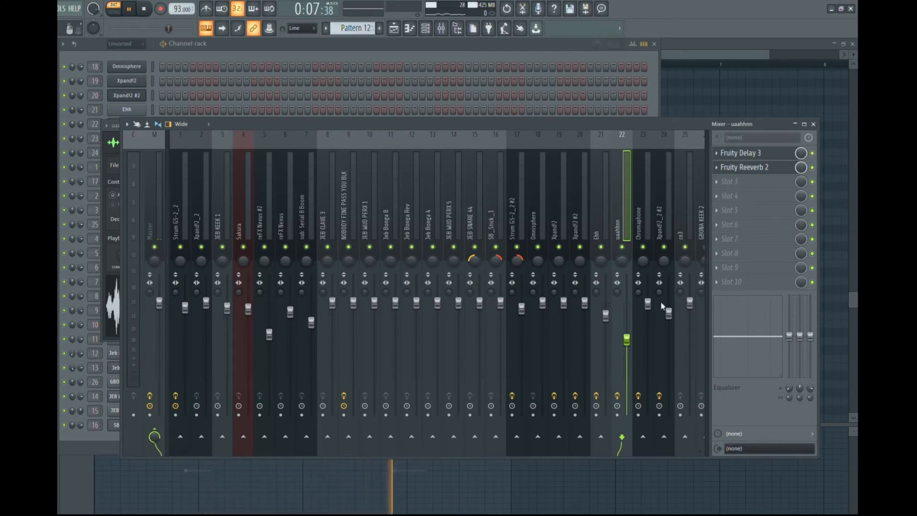
pyautogui.click(302, 113)
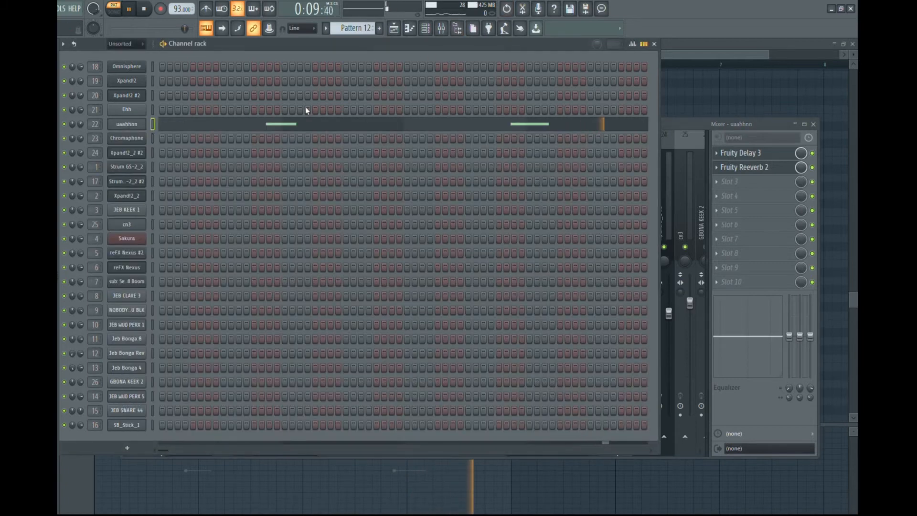
# Compare the uaahhnn sample with Normalize off and on while Pattern 12 plays
pyautogui.click(130, 122)
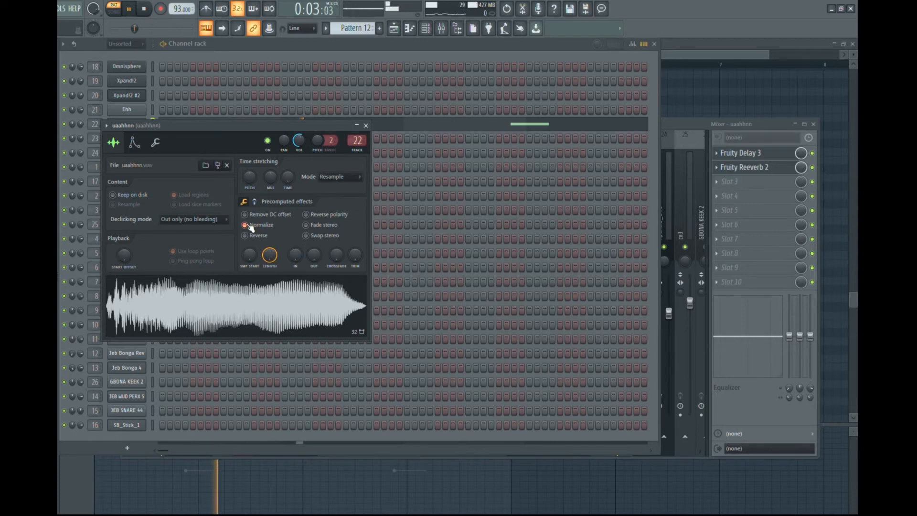
pyautogui.click(247, 225)
pyautogui.click(246, 225)
pyautogui.click(246, 225)
pyautogui.click(245, 225)
pyautogui.click(354, 42)
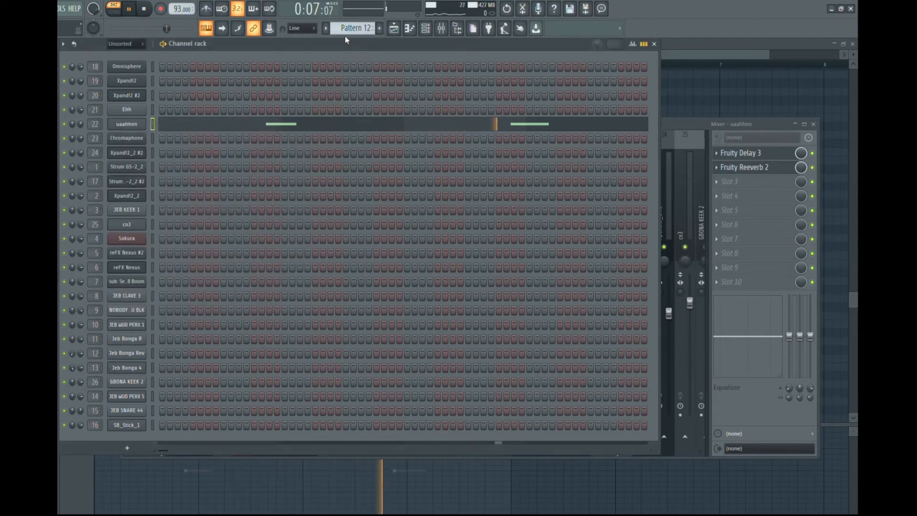
pyautogui.press('space')
# Switch to Pattern 13, open the Ehh sample's settings and toggle its Normalize option
pyautogui.scroll(-1, 352, 30)
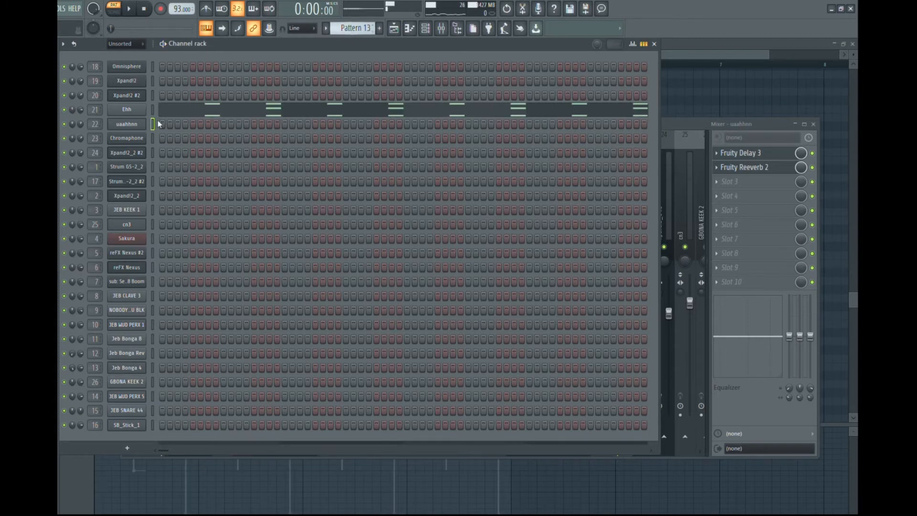
pyautogui.click(127, 109)
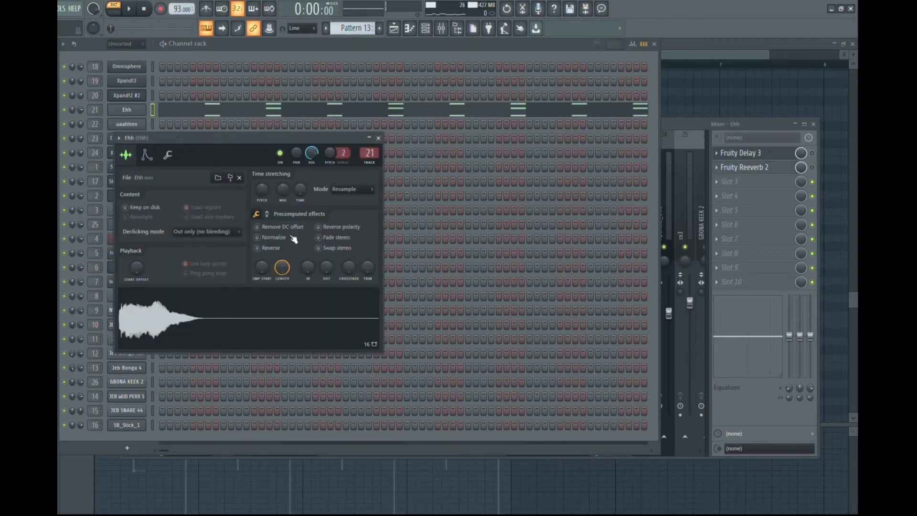
pyautogui.click(267, 237)
# Enable Fruity Delay 3 and Fruity Reeverb 2 on the Ehh mixer track, and view the delay's settings while Pattern 13 plays
pyautogui.click(691, 128)
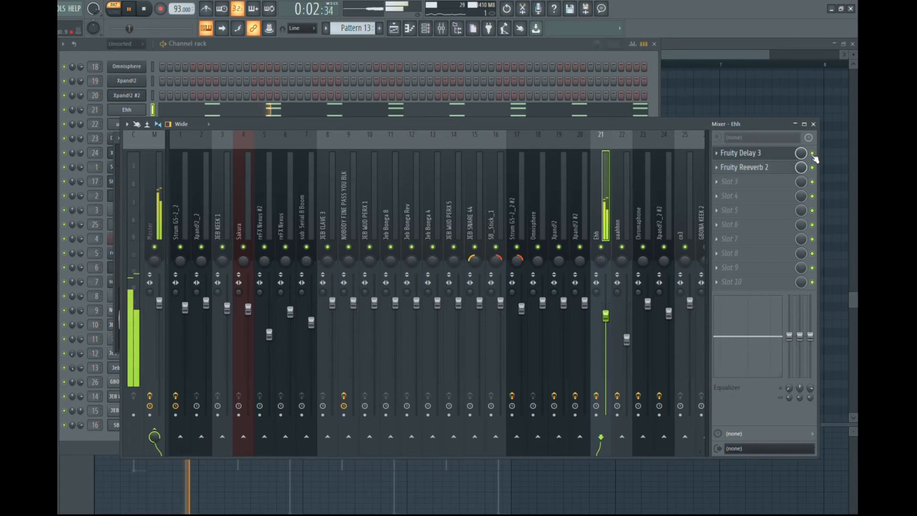
pyautogui.click(746, 159)
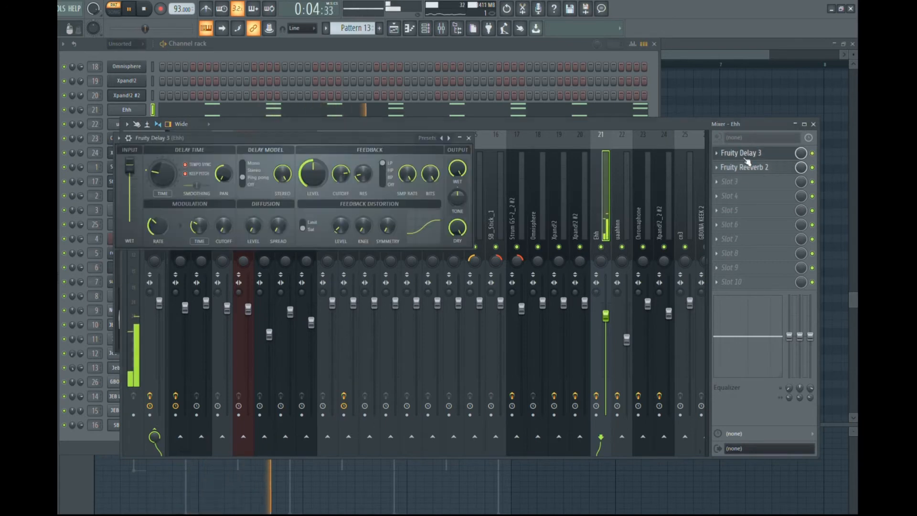
pyautogui.click(523, 47)
pyautogui.press('space')
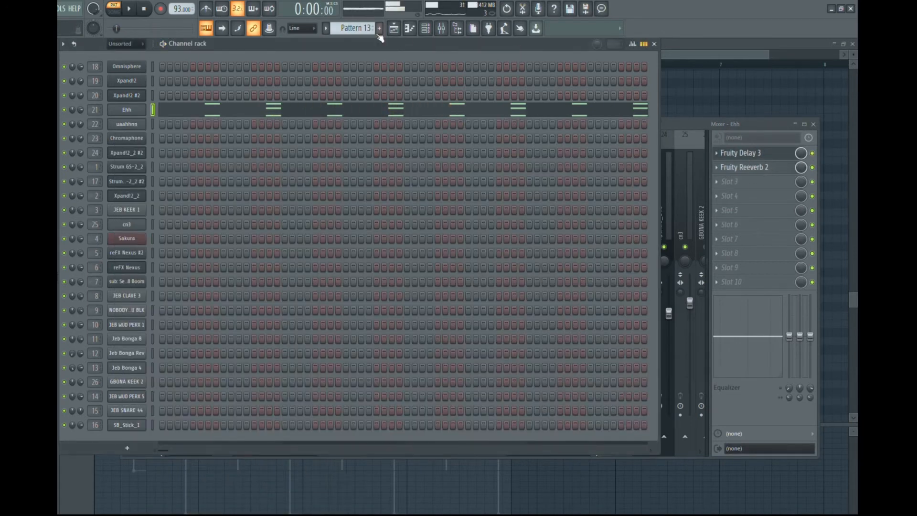
# Play Pattern 14, view the Xpand!2 choir preset, and enable Fruity parametric EQ 2 and Fruity Delay 3 on its mixer track
pyautogui.scroll(-1, 353, 32)
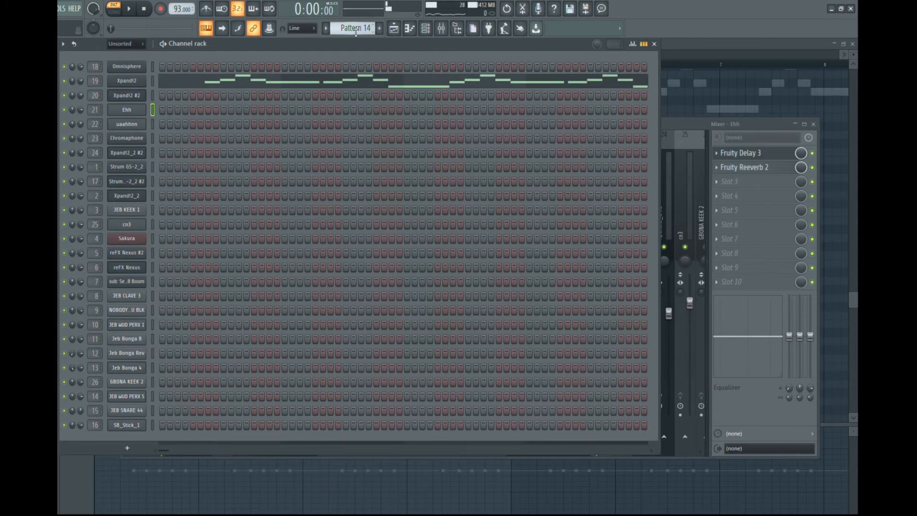
pyautogui.click(142, 84)
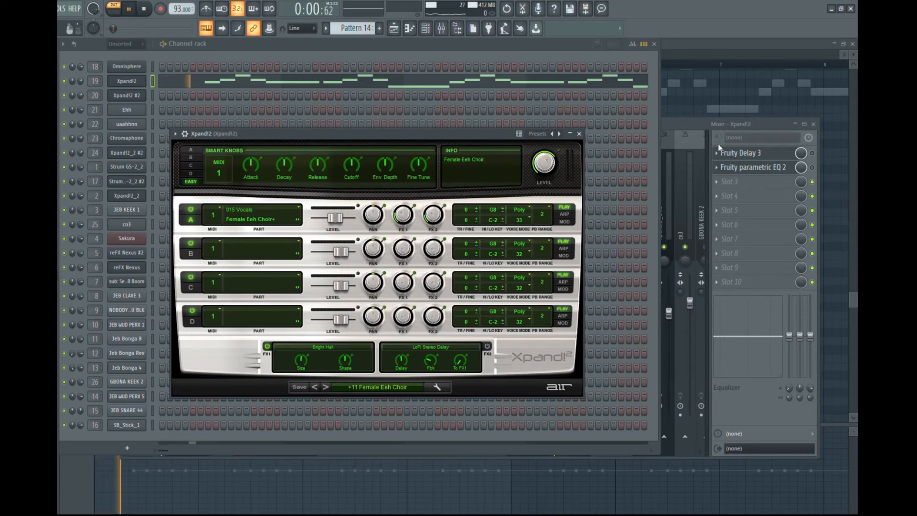
pyautogui.click(813, 168)
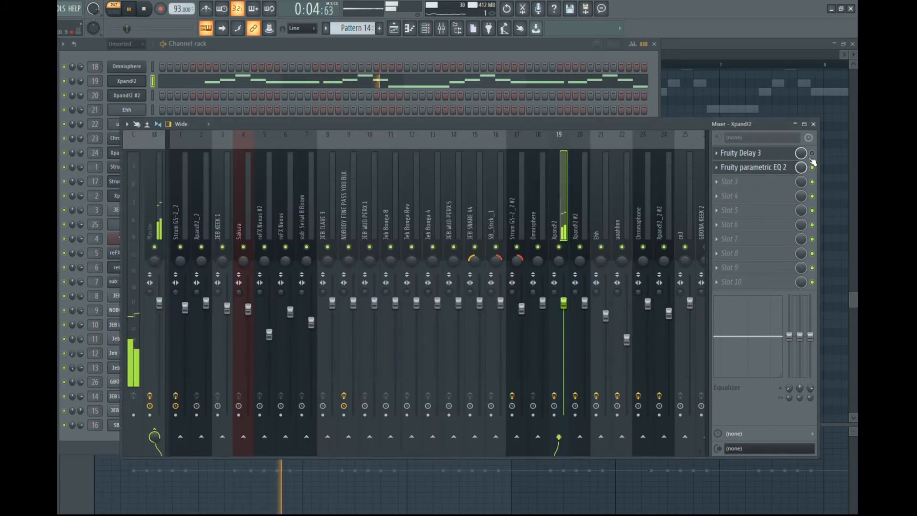
pyautogui.click(813, 153)
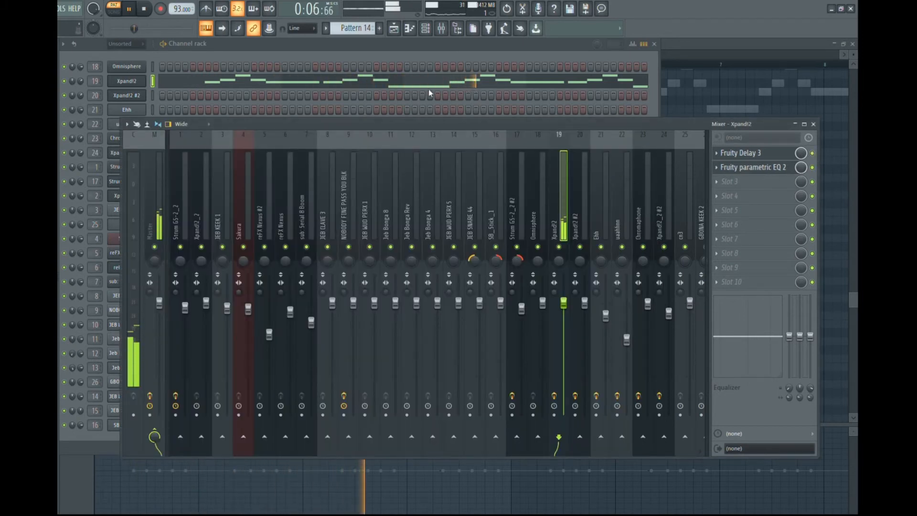
pyautogui.press('space')
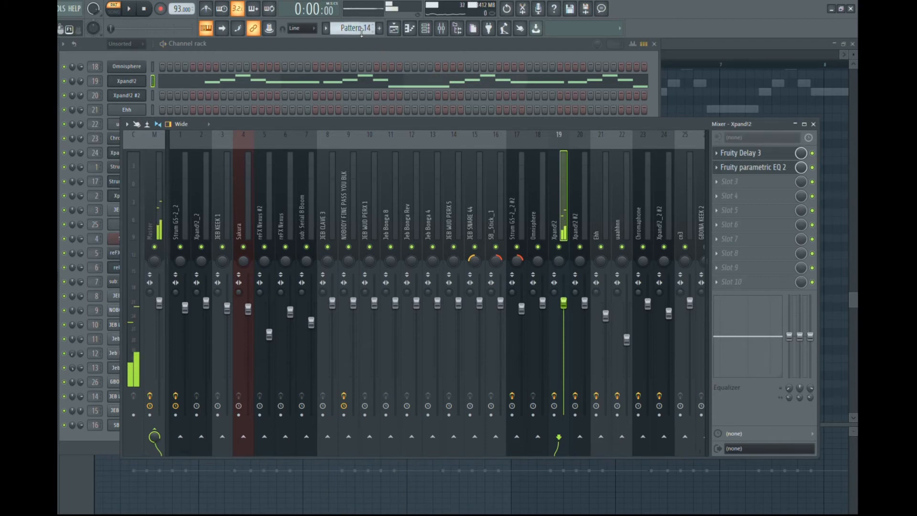
# Switch to Pattern 15 and view the vocal choir preset of its Xpand!2 #2 instrument
pyautogui.scroll(-1, 361, 33)
pyautogui.click(152, 96)
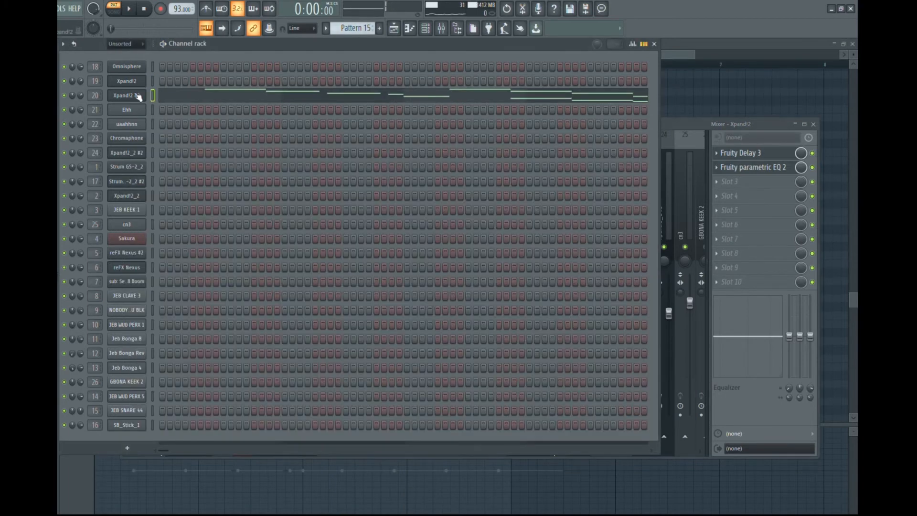
pyautogui.click(137, 96)
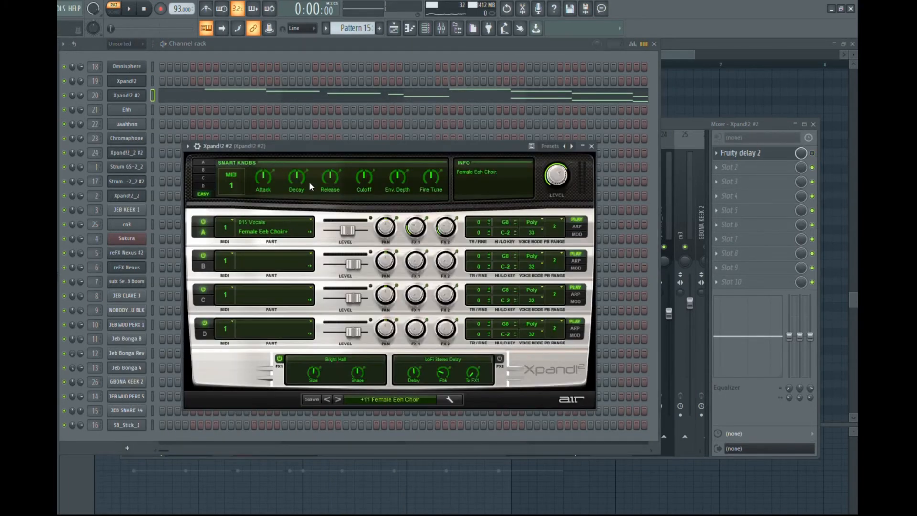
pyautogui.click(474, 44)
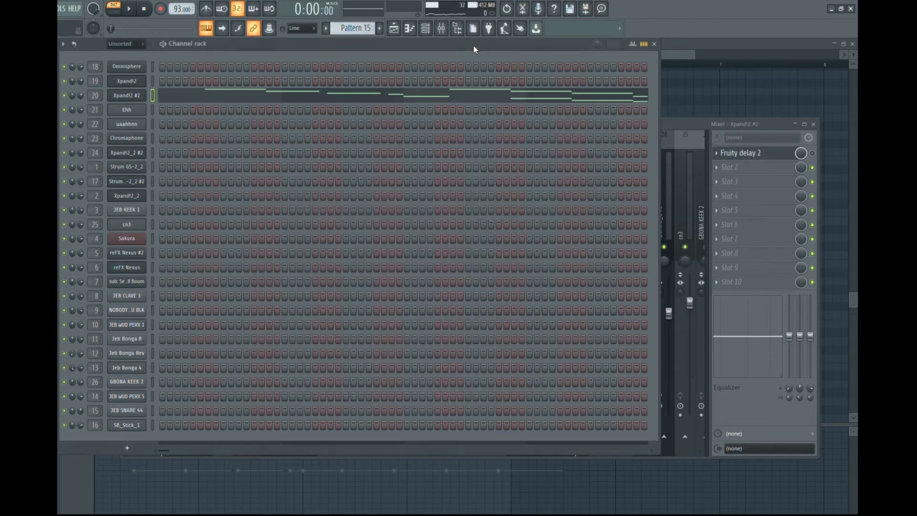
# Enable Fruity delay 2 on the Xpand!2 #2 mixer track and view its settings while Pattern 15 plays
pyautogui.click(695, 125)
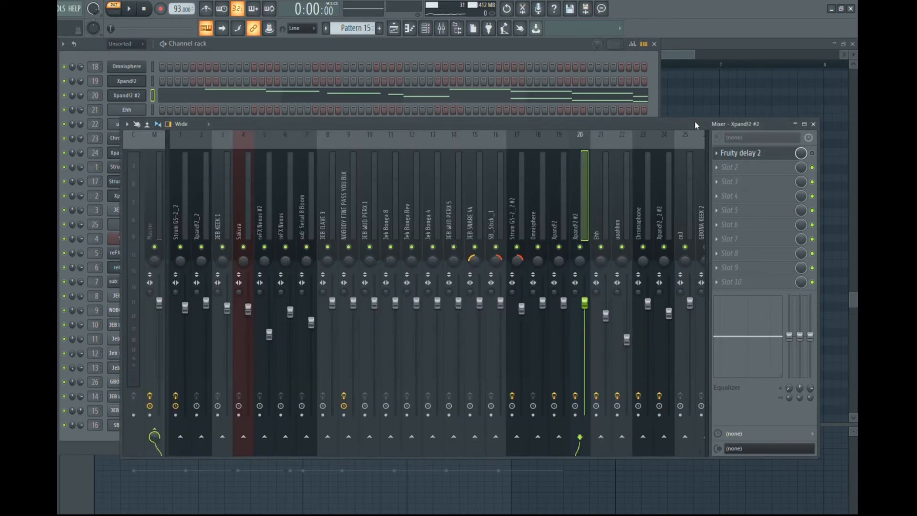
pyautogui.click(813, 154)
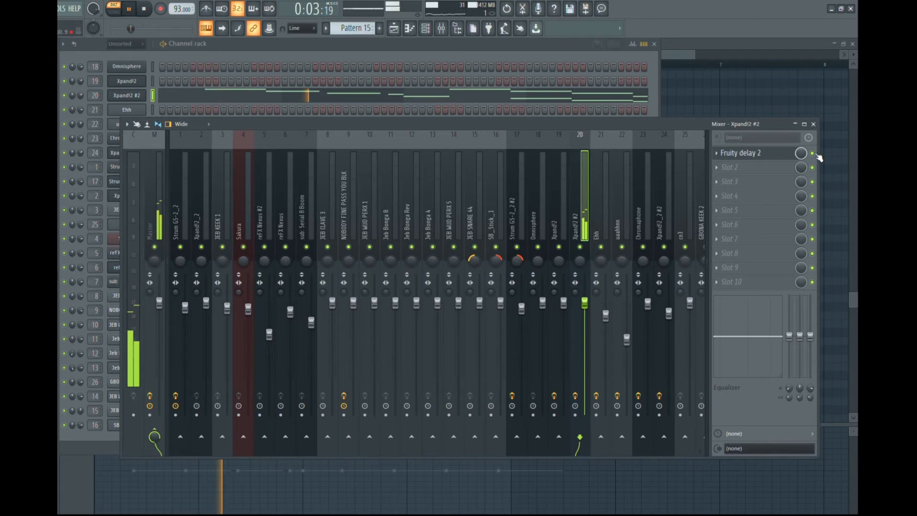
pyautogui.click(748, 154)
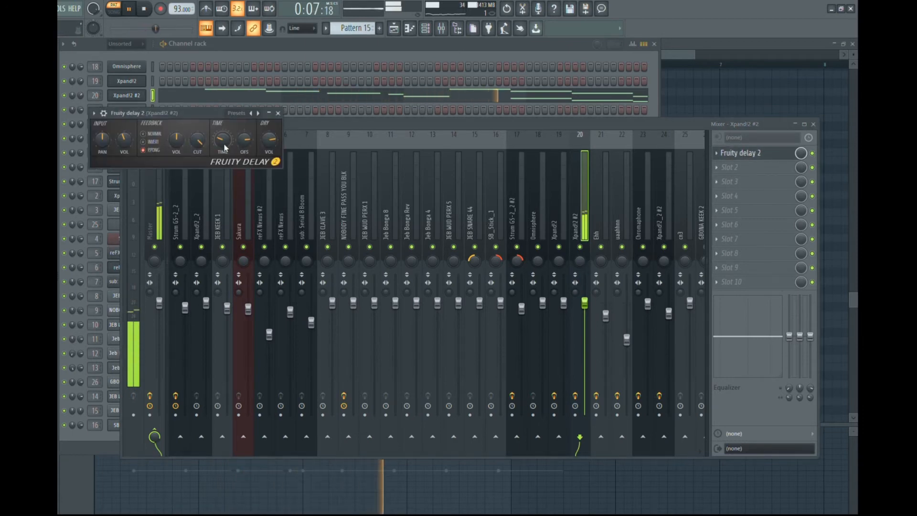
pyautogui.click(354, 50)
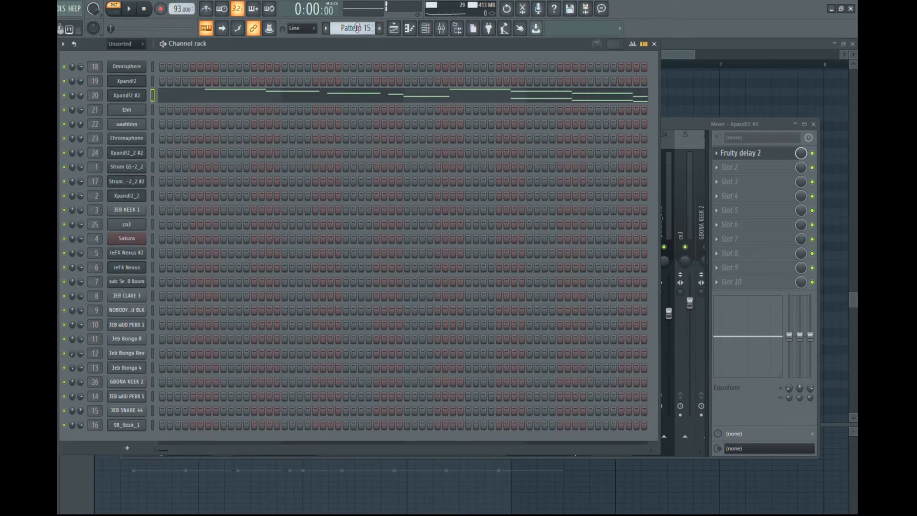
# Switch to Pattern 16 and play it with the Strum GS-2_2 #2 notes open in the piano roll
pyautogui.scroll(-1, 357, 28)
pyautogui.click(228, 181)
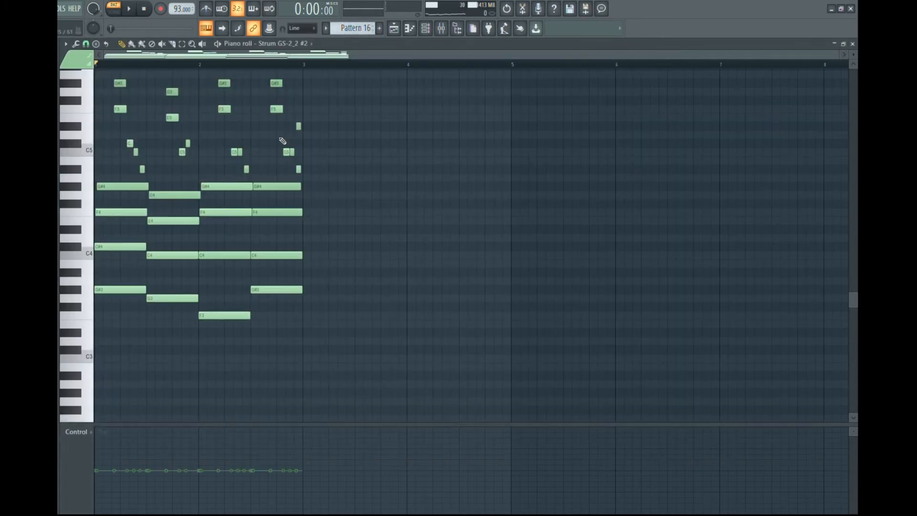
pyautogui.scroll(2, 468, 64)
pyautogui.press('space')
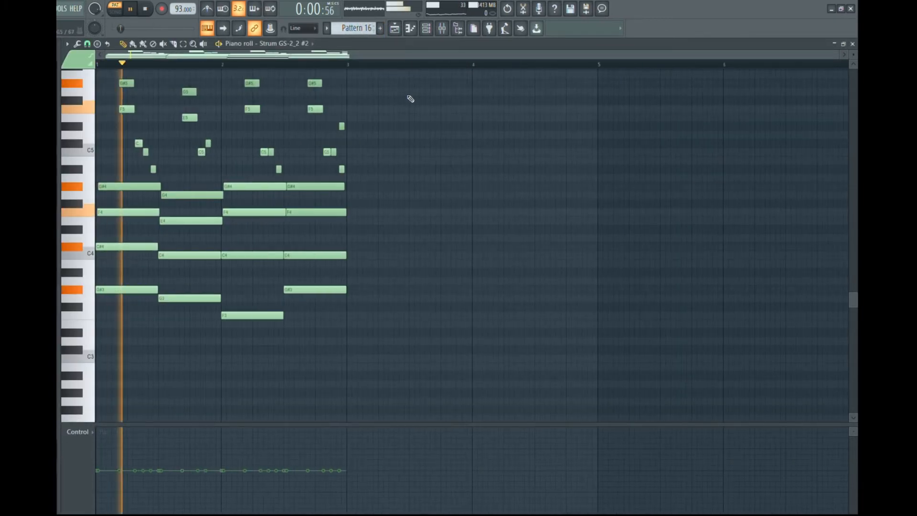
# View the effects on the Strum GS-2_2 #2 mixer track while Pattern 16 plays
pyautogui.press('F9')
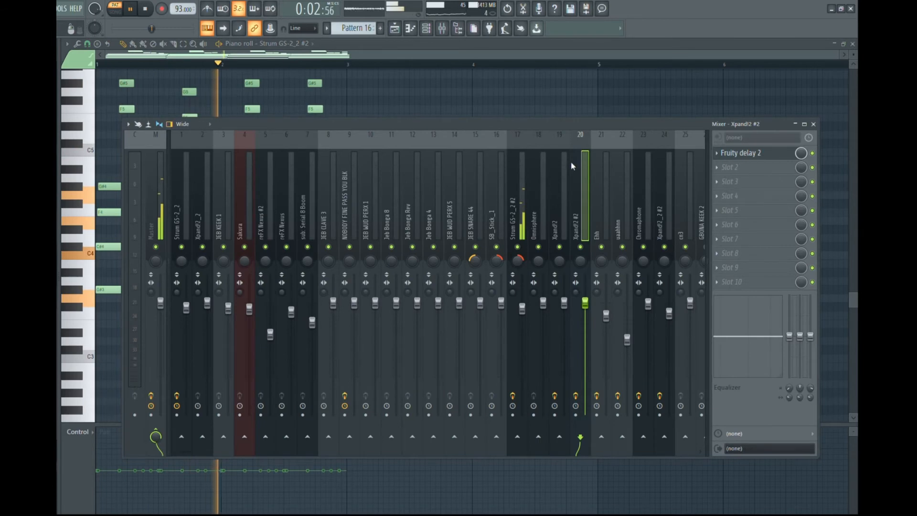
pyautogui.click(523, 196)
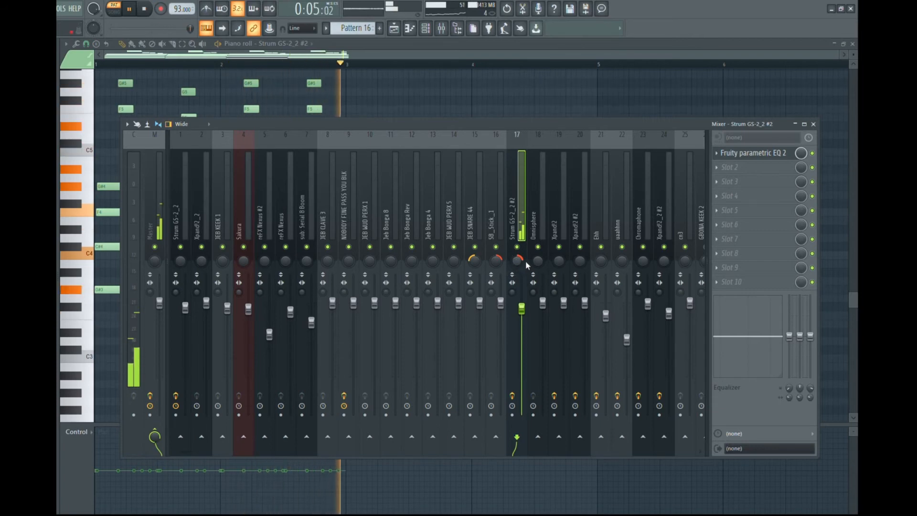
pyautogui.press('F9')
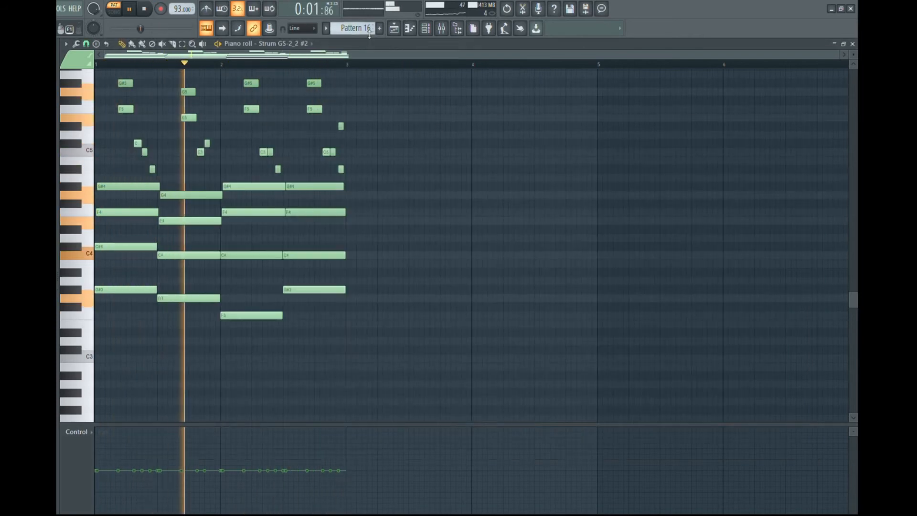
# Stop playback, switch to Pattern 17 and examine the pattern and audio clips arranged in the playlist
pyautogui.scroll(1, 370, 31)
pyautogui.press('space')
pyautogui.click(425, 29)
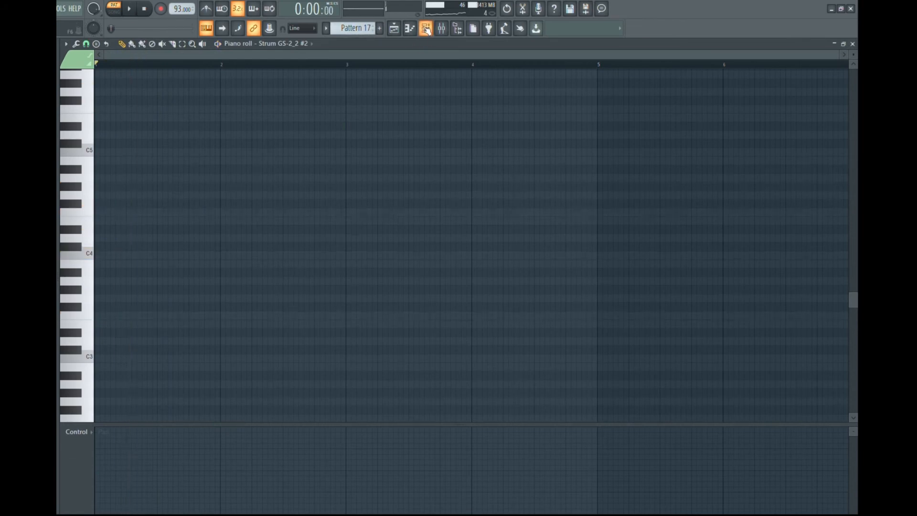
pyautogui.click(394, 29)
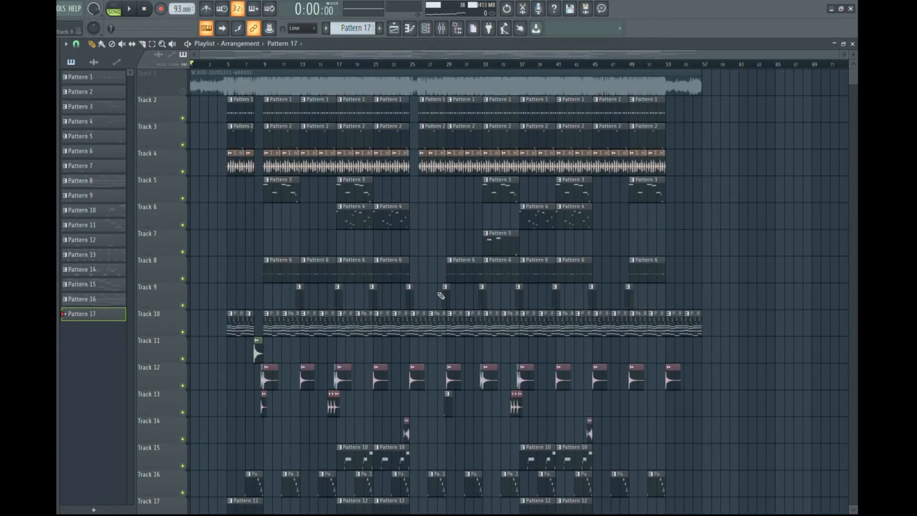
pyautogui.scroll(-2, 434, 262)
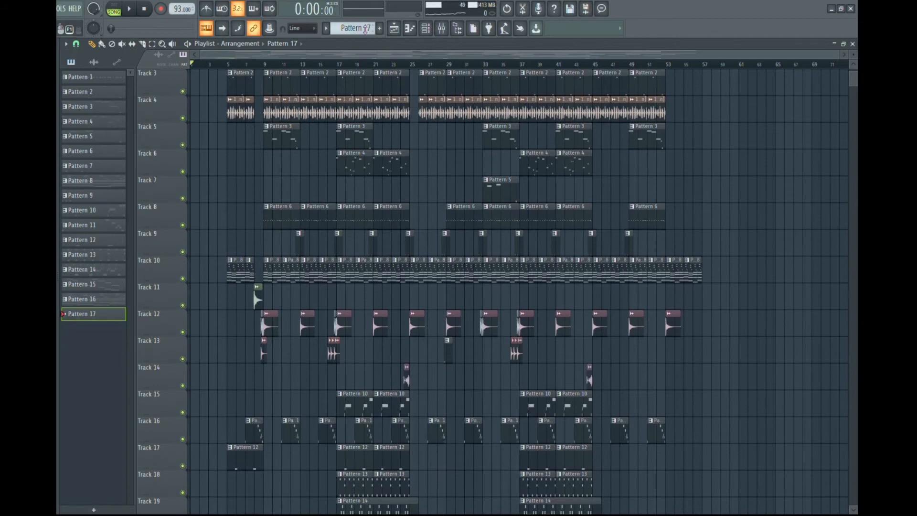
pyautogui.scroll(-3, 423, 255)
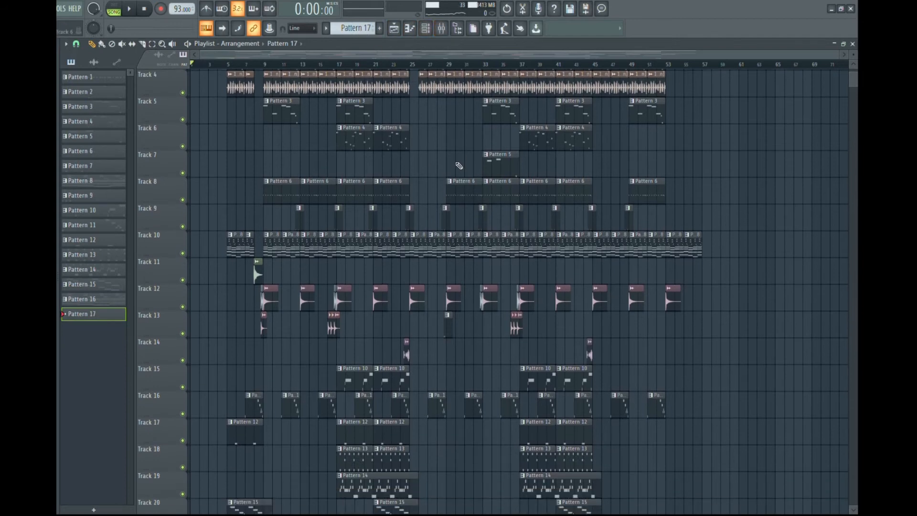
pyautogui.scroll(4, 255, 247)
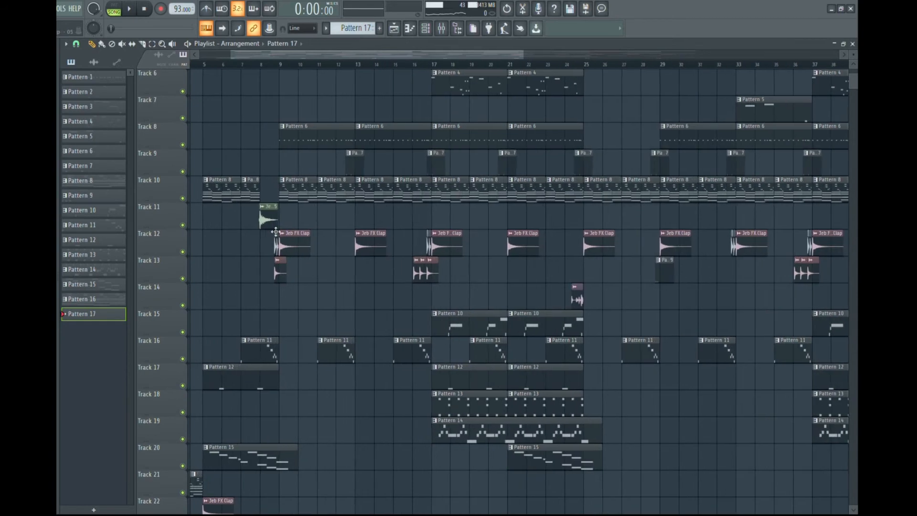
pyautogui.scroll(3, 334, 163)
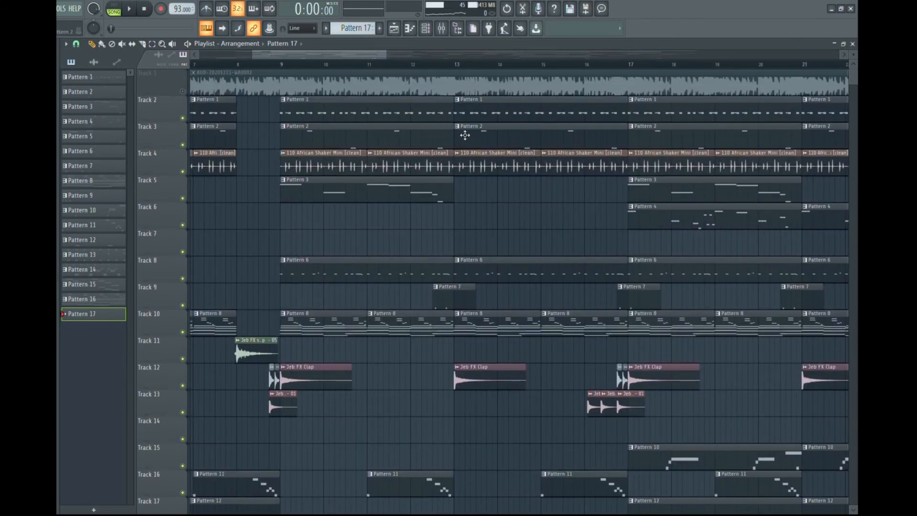
# Select the 110 African Shaker Mini clip on Track 4 and examine its mixer track and the other audio clip tracks
pyautogui.click(436, 158)
pyautogui.click(442, 29)
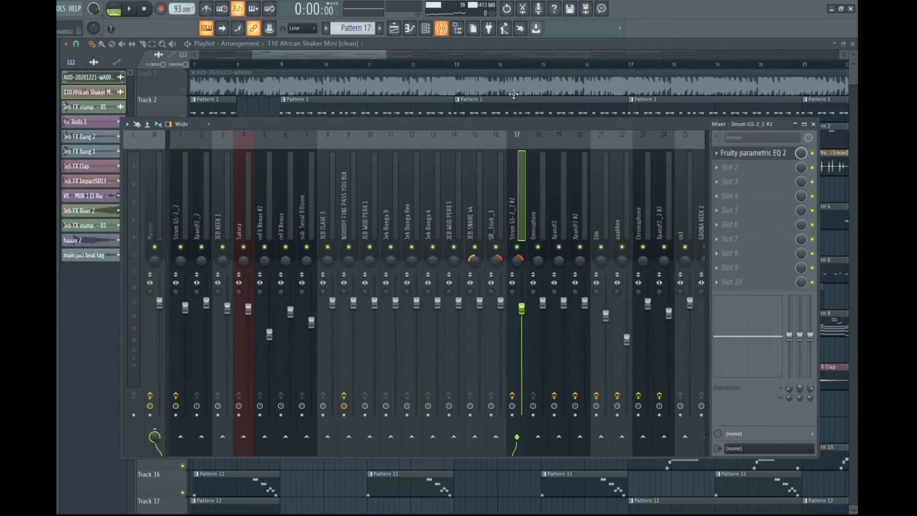
pyautogui.hscroll(5, 624, 213)
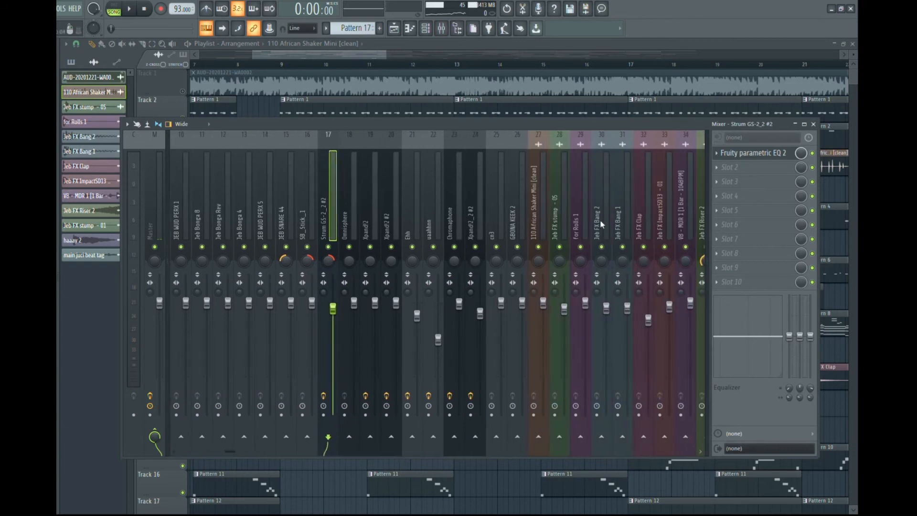
pyautogui.click(545, 213)
pyautogui.hscroll(3, 610, 207)
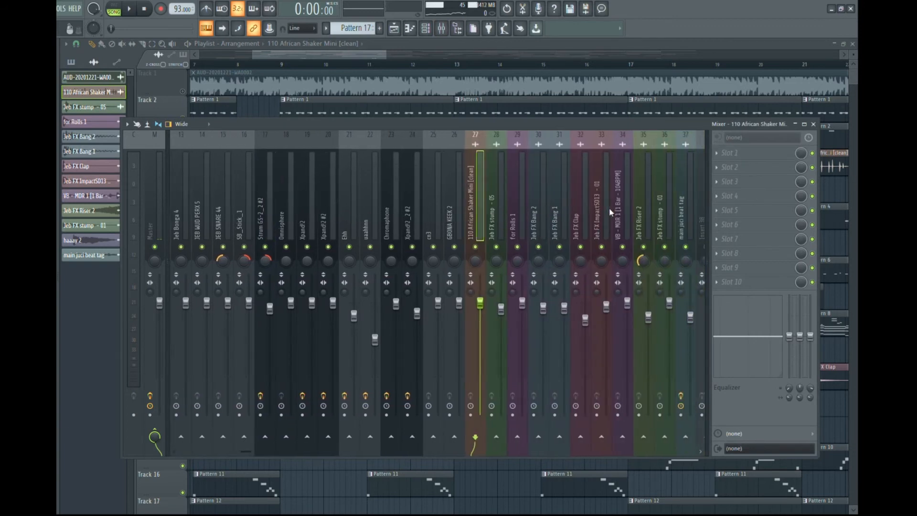
pyautogui.hscroll(3, 464, 209)
pyautogui.hscroll(3, 489, 233)
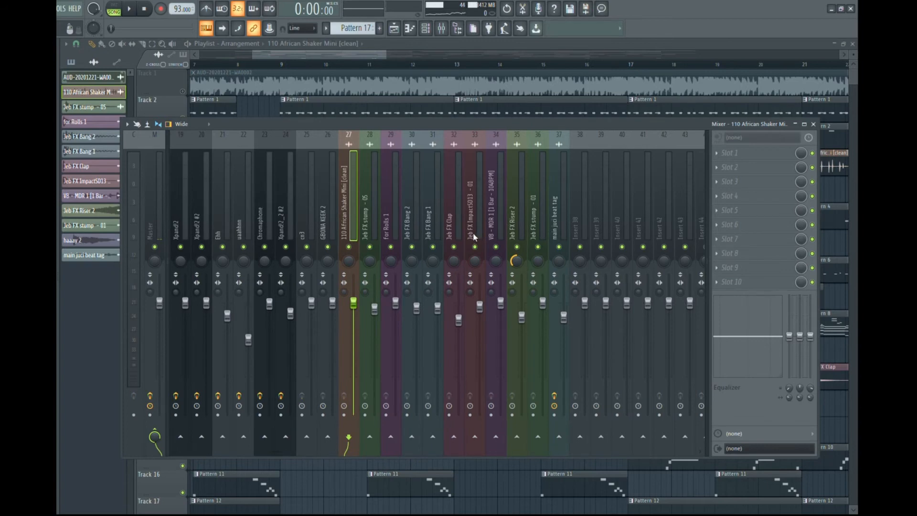
pyautogui.press('F9')
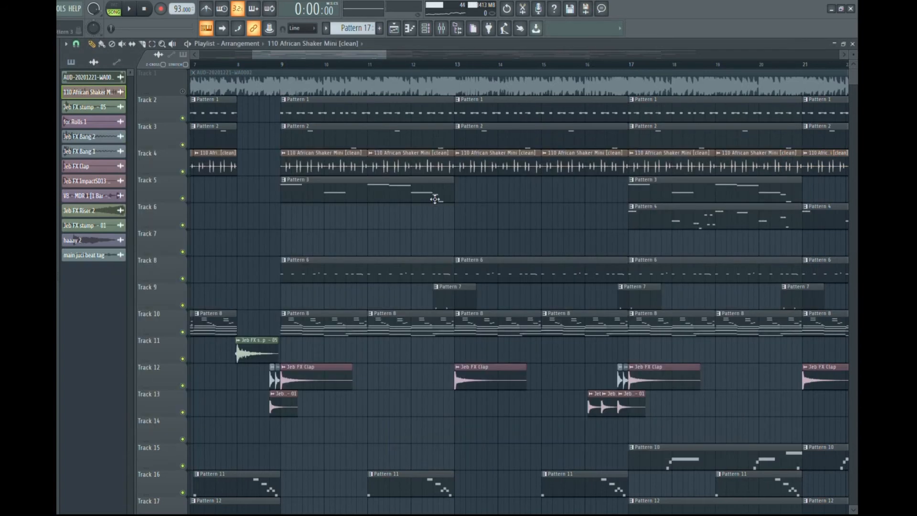
# Play the song from the start while examining the playlist down to Track 24, and stop it
pyautogui.scroll(-6, 434, 198)
pyautogui.press('space')
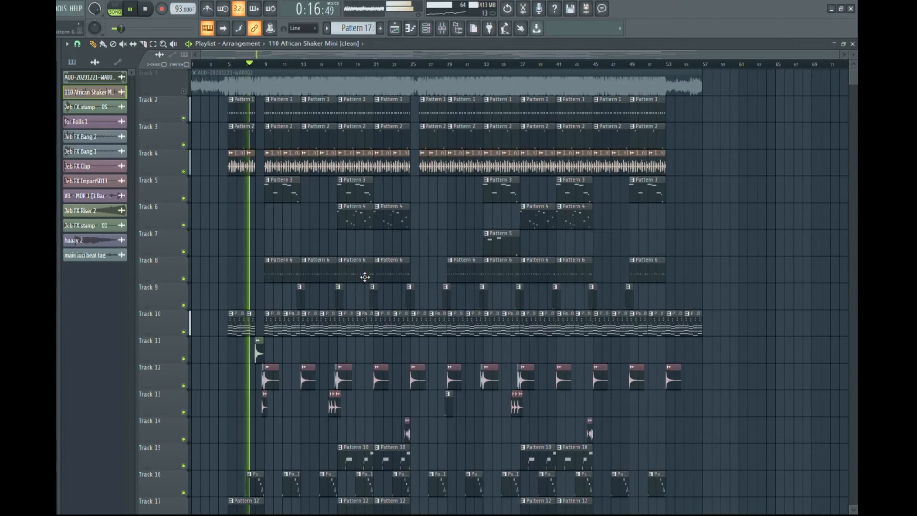
pyautogui.scroll(-3, 364, 276)
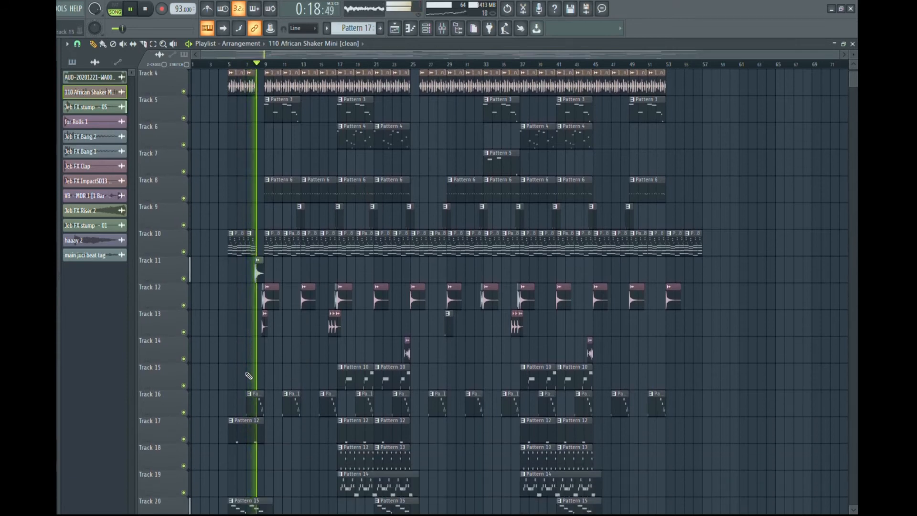
pyautogui.scroll(-4, 275, 454)
pyautogui.scroll(-3, 271, 461)
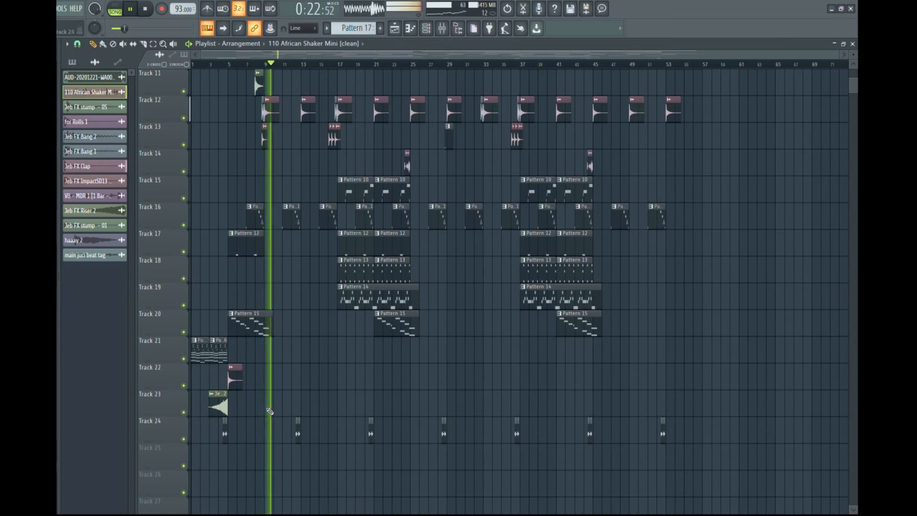
pyautogui.scroll(5, 289, 368)
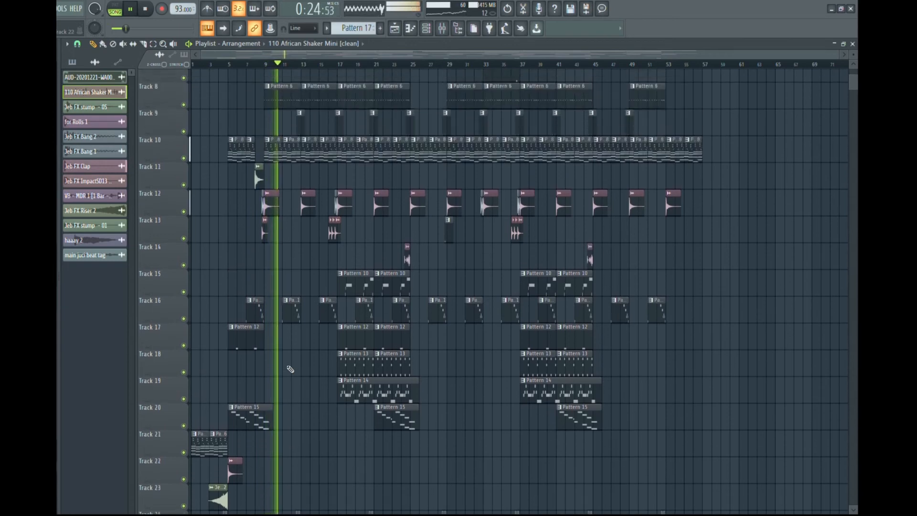
pyautogui.press('space')
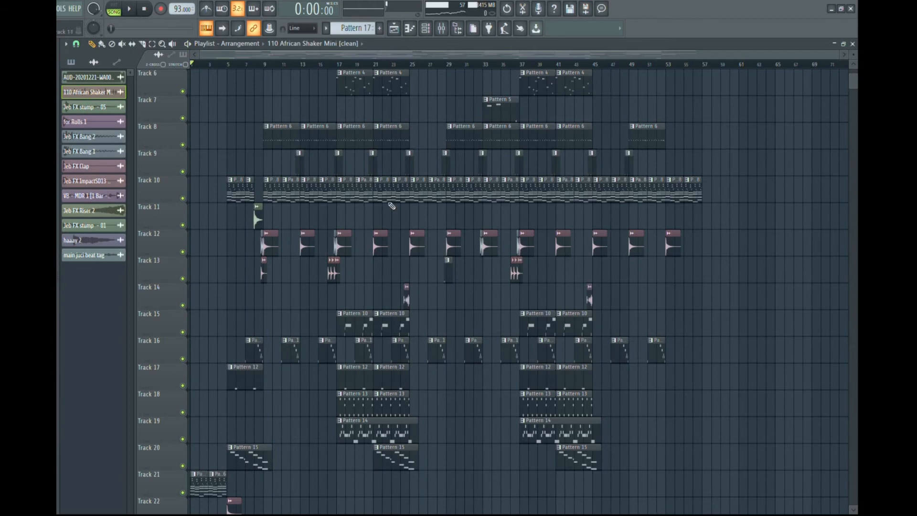
# Inspect the effect slots of the GBONA KEEK 2, cn3, main juci beat tag, Xpand!2_2 #2 and Xpand!2 #2 mixer tracks
pyautogui.click(442, 33)
pyautogui.moveTo(508, 123); pyautogui.dragTo(495, 87)
pyautogui.click(314, 156)
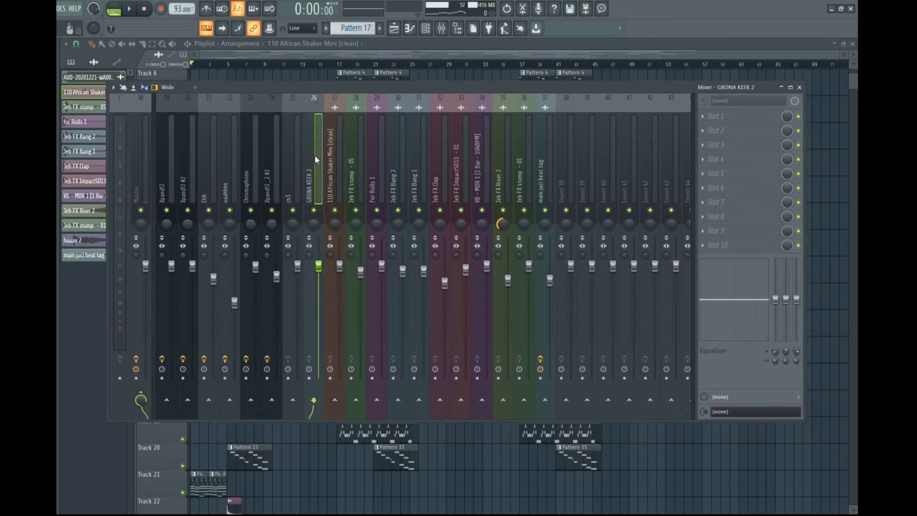
pyautogui.click(297, 151)
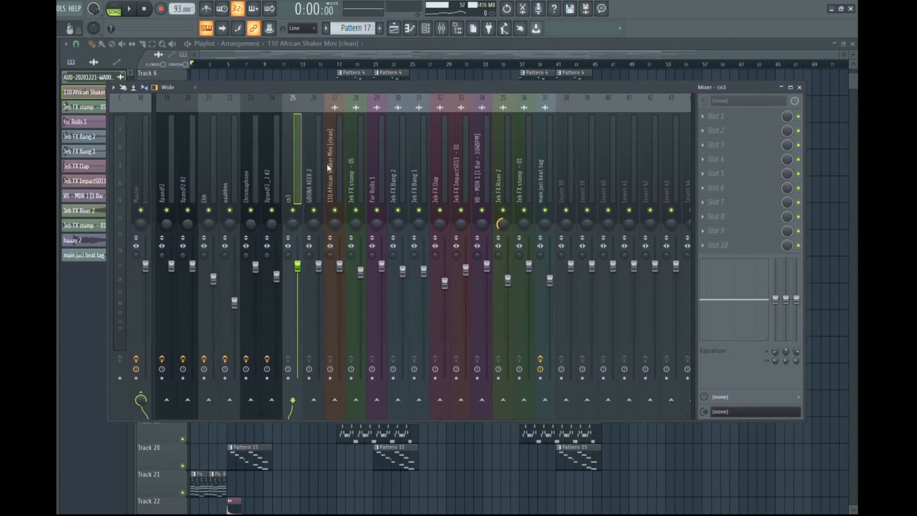
pyautogui.click(528, 172)
pyautogui.click(551, 170)
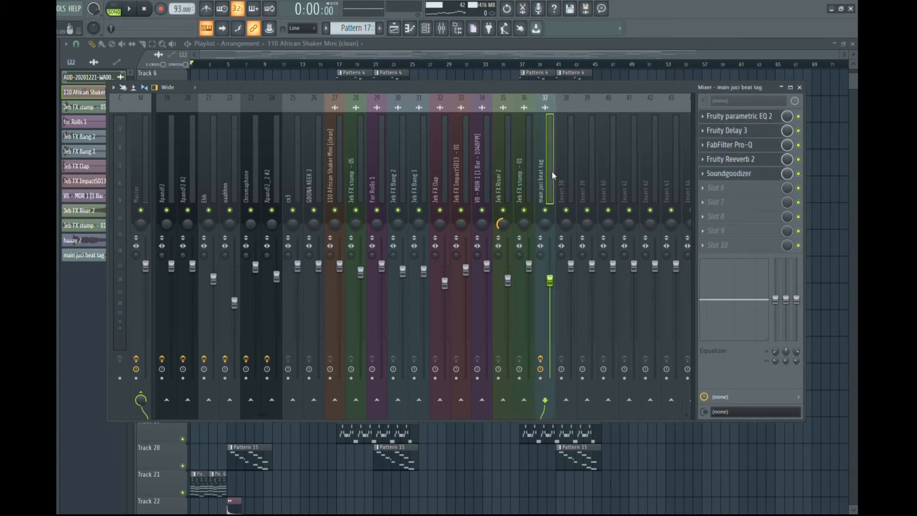
pyautogui.click(566, 174)
pyautogui.click(264, 165)
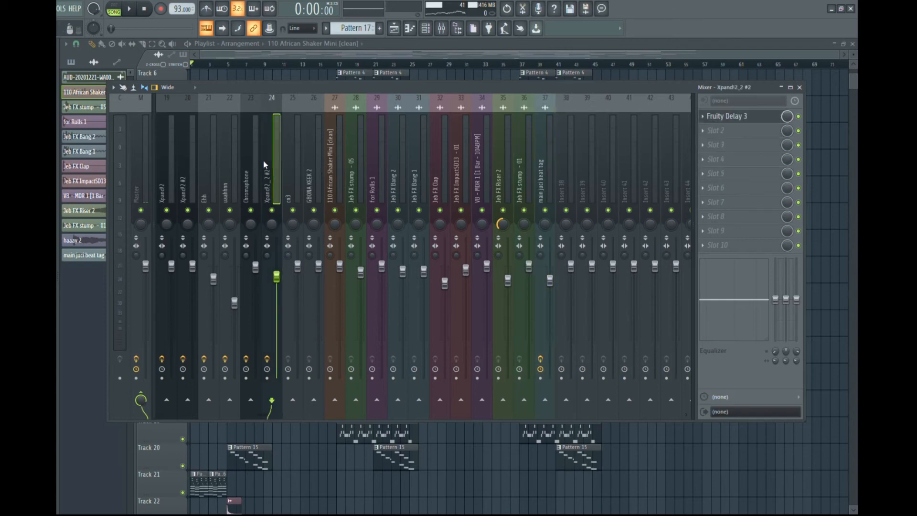
pyautogui.click(226, 172)
pyautogui.click(185, 171)
# Disable IMPusher Mono on the NOBODY FINE PASS YOU BLK mixer track and view its Soundgoodizer settings
pyautogui.scroll(-3, 182, 179)
pyautogui.scroll(7, 182, 179)
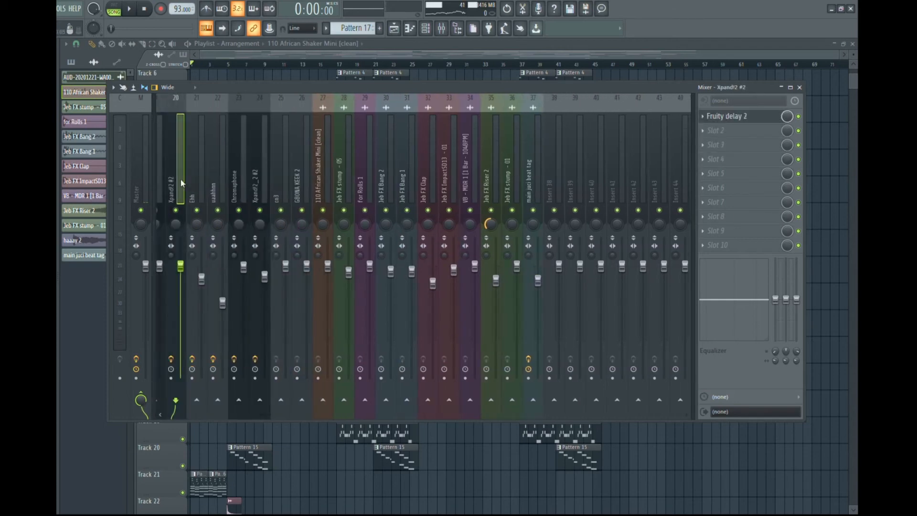
pyautogui.scroll(3, 182, 179)
pyautogui.click(355, 171)
pyautogui.click(336, 172)
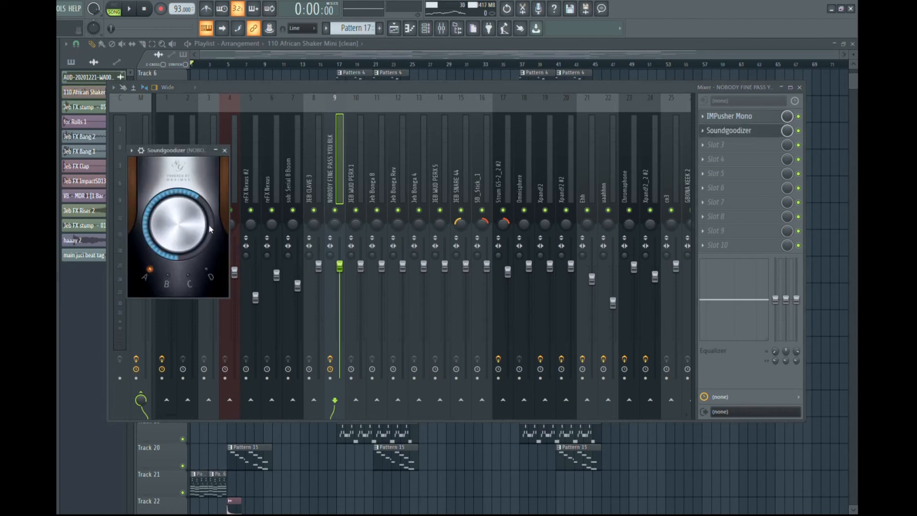
pyautogui.click(798, 116)
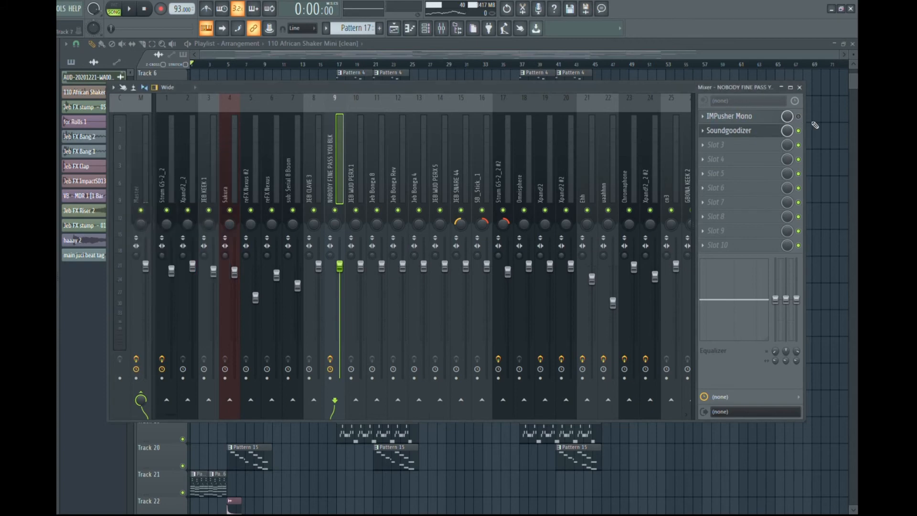
pyautogui.click(751, 135)
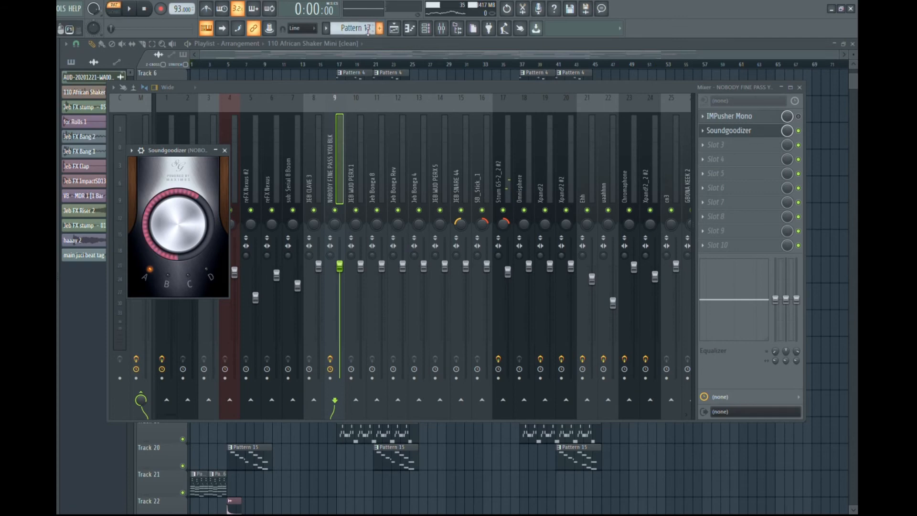
# Audition Pattern 1 with different effects on the NOBODY FINE PASS YOU BLK track, enabling IMPusher Mono and disabling Soundgoodizer
pyautogui.scroll(2, 368, 31)
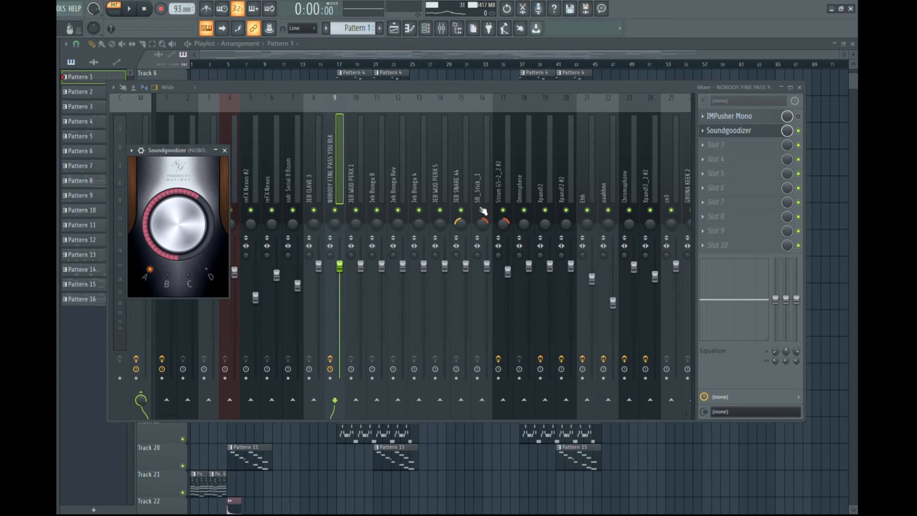
pyautogui.moveTo(441, 91)
pyautogui.mouseDown()
pyautogui.moveTo(432, 100)
pyautogui.moveTo(448, 89)
pyautogui.moveTo(445, 99)
pyautogui.mouseUp()
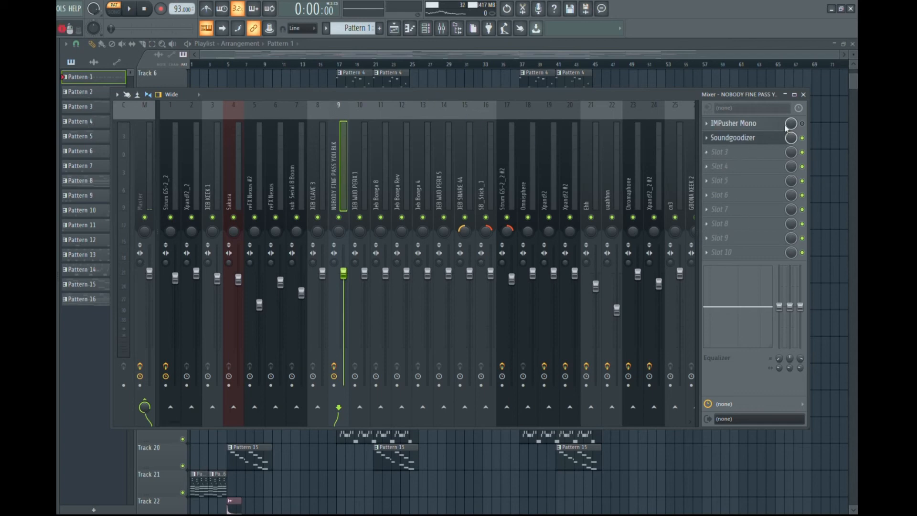
pyautogui.press('space')
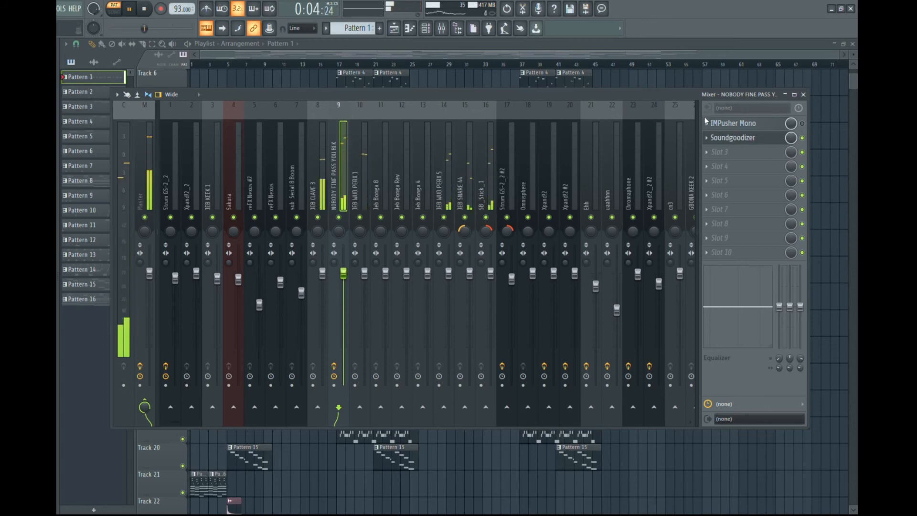
pyautogui.press('space')
pyautogui.press('space')
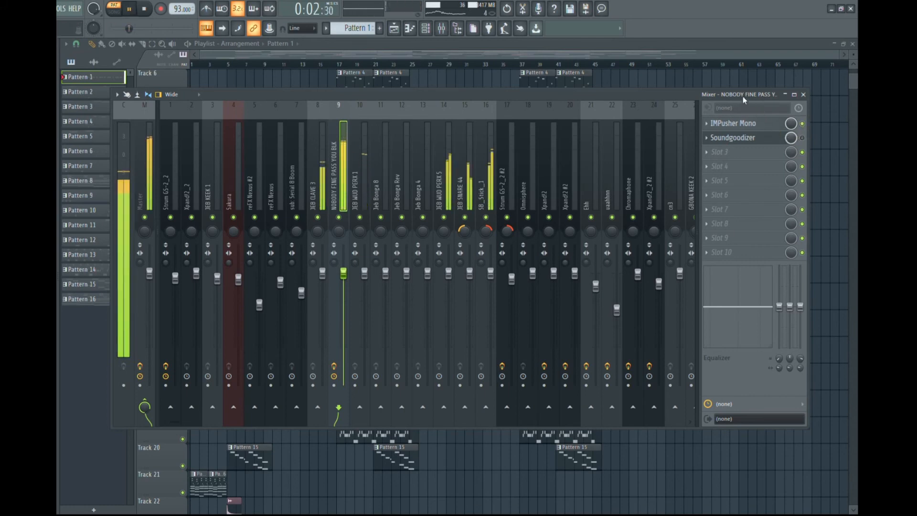
pyautogui.press('F9')
pyautogui.press('space')
# Review the playlist arrangement from Track 1 down to Track 24 and start playback from the beginning
pyautogui.scroll(5, 599, 307)
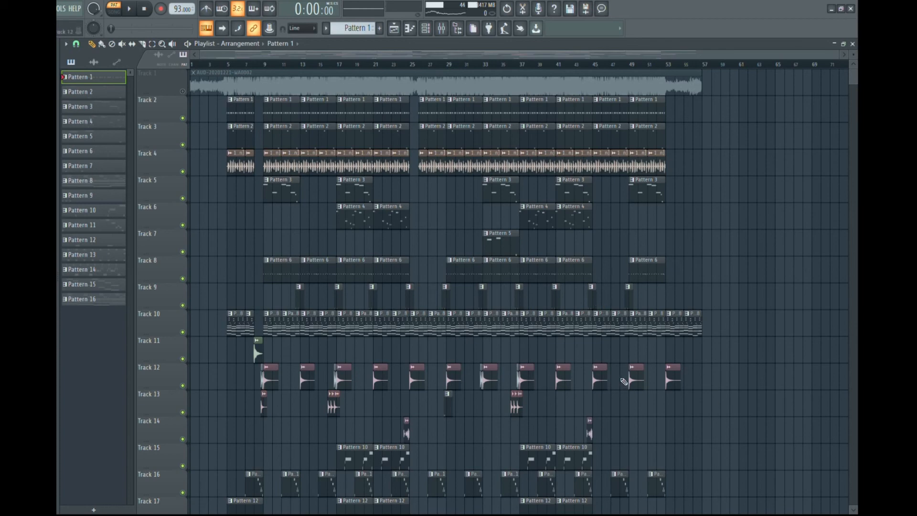
pyautogui.scroll(-4, 607, 345)
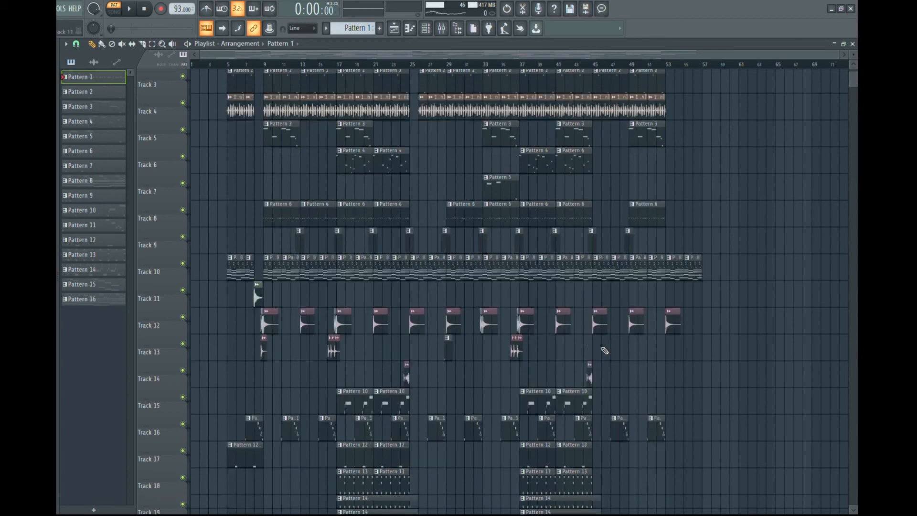
pyautogui.scroll(4, 607, 367)
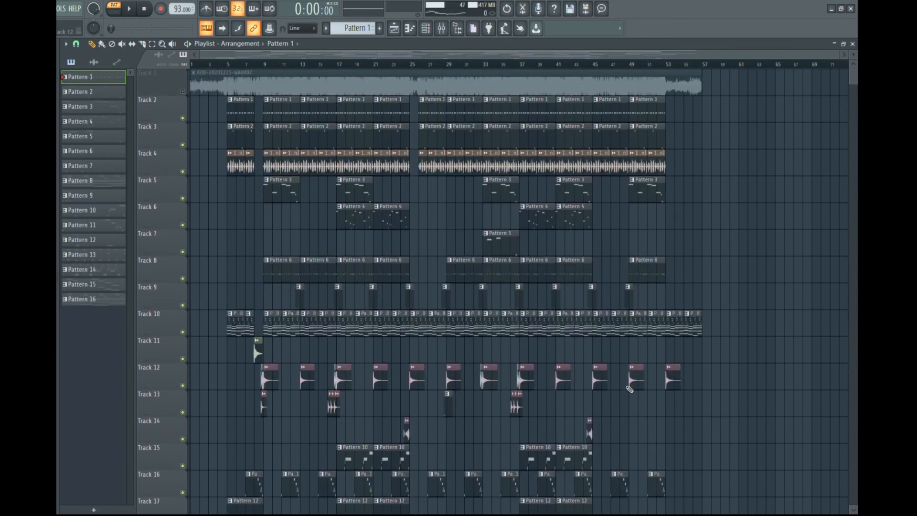
pyautogui.scroll(-3, 630, 388)
pyautogui.scroll(-4, 620, 446)
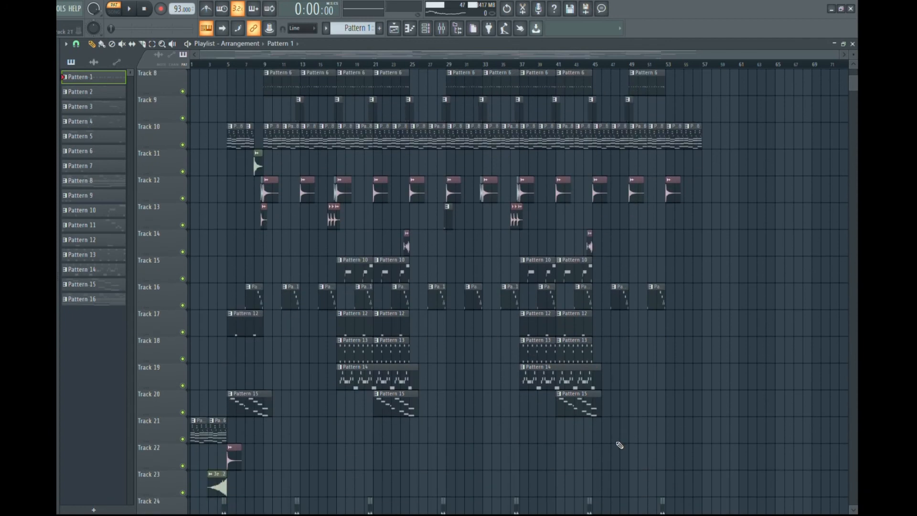
pyautogui.scroll(-4, 620, 444)
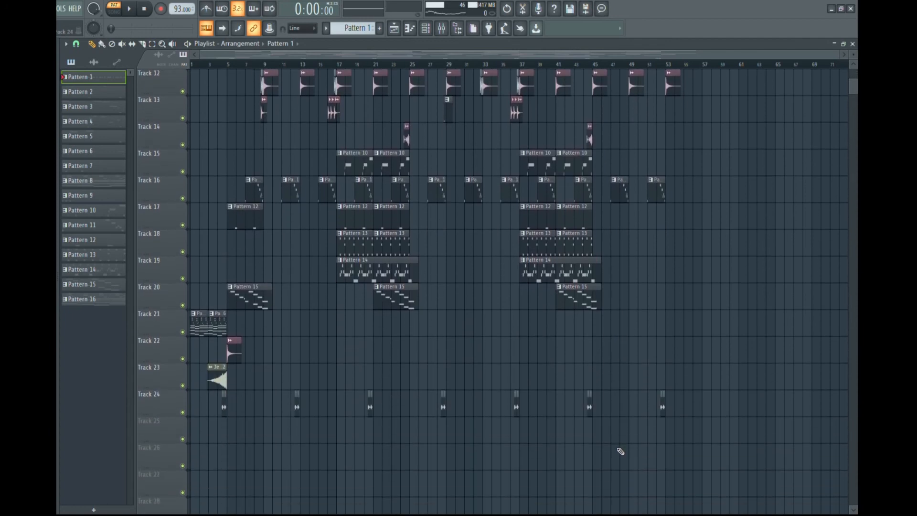
pyautogui.scroll(6, 622, 435)
pyautogui.scroll(2, 622, 434)
pyautogui.scroll(3, 611, 390)
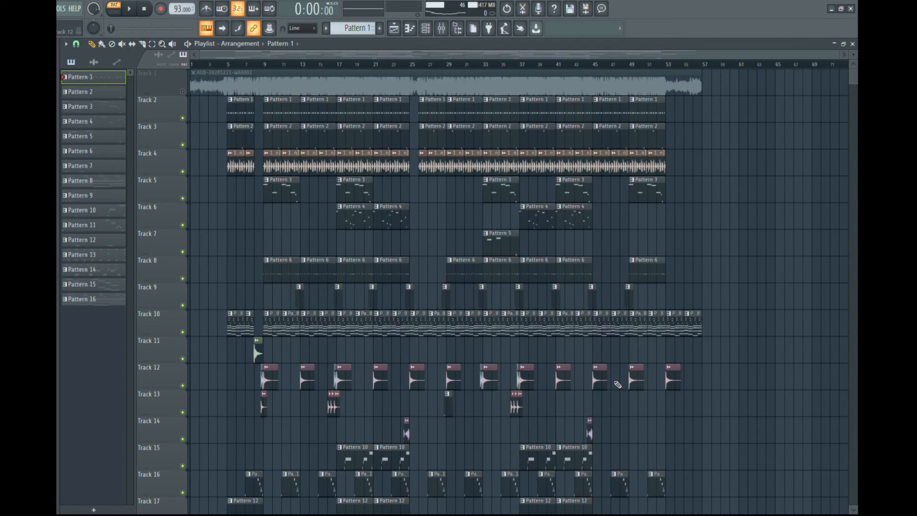
pyautogui.press('space')
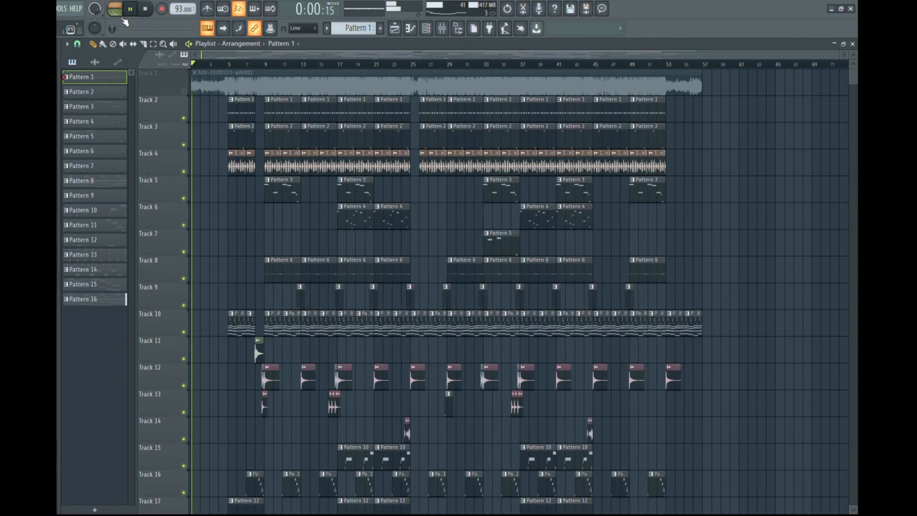